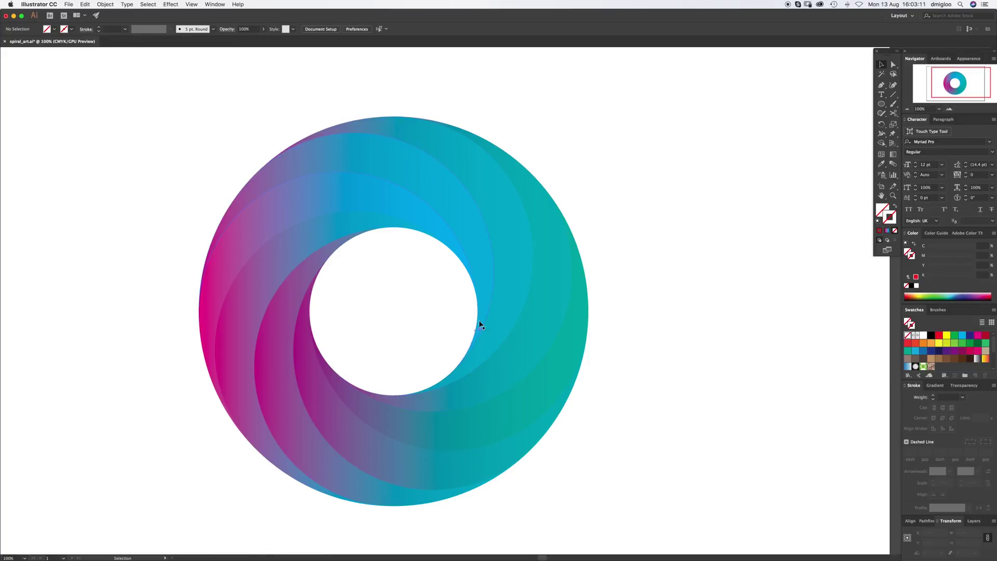
Step: Move the finished spiral artwork horizontally onto the left half of the artboard, leaving the right half free
key("z")
left_click(532, 341, "alt")
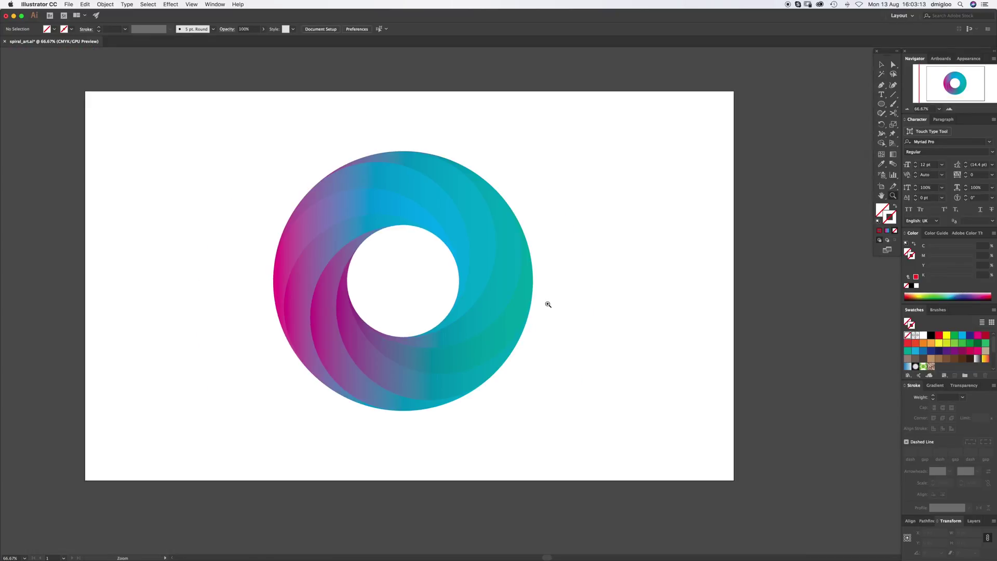
key("v")
left_click(496, 312)
left_click_drag(496, 311, 401, 300)
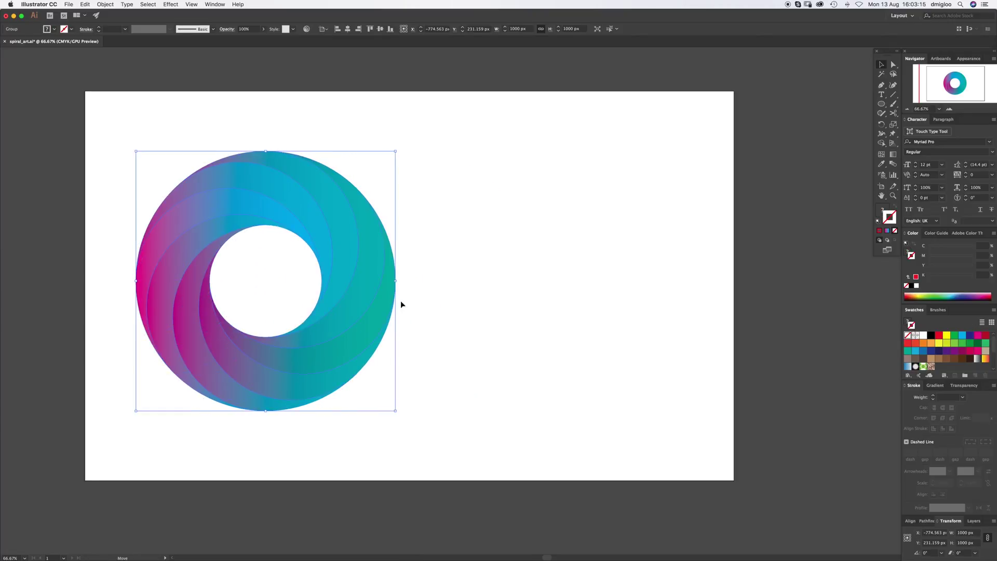
left_click(475, 162)
Step: Check the artboard's dimensions in artboard editing mode, then leave the mode
left_click(324, 29)
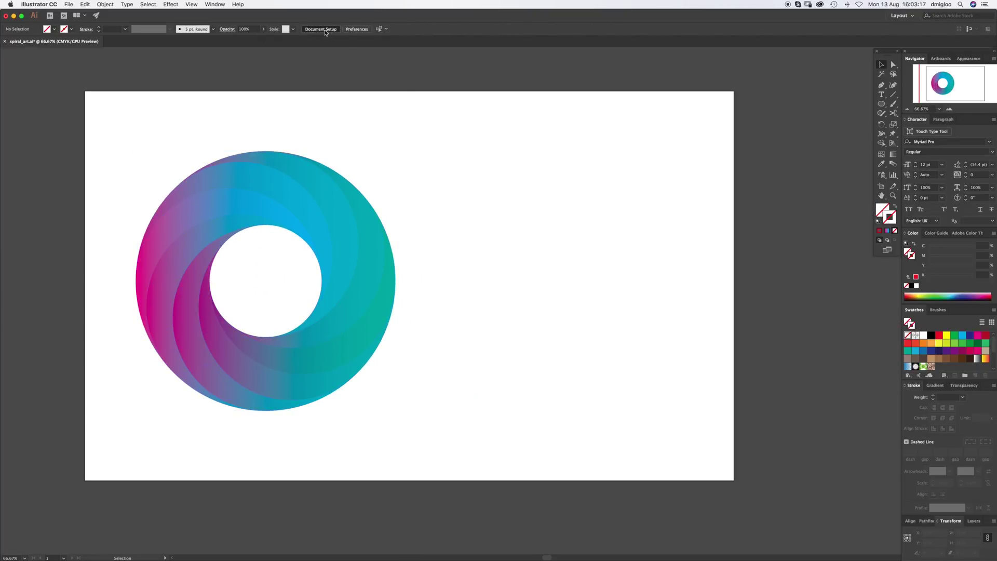
left_click(573, 122)
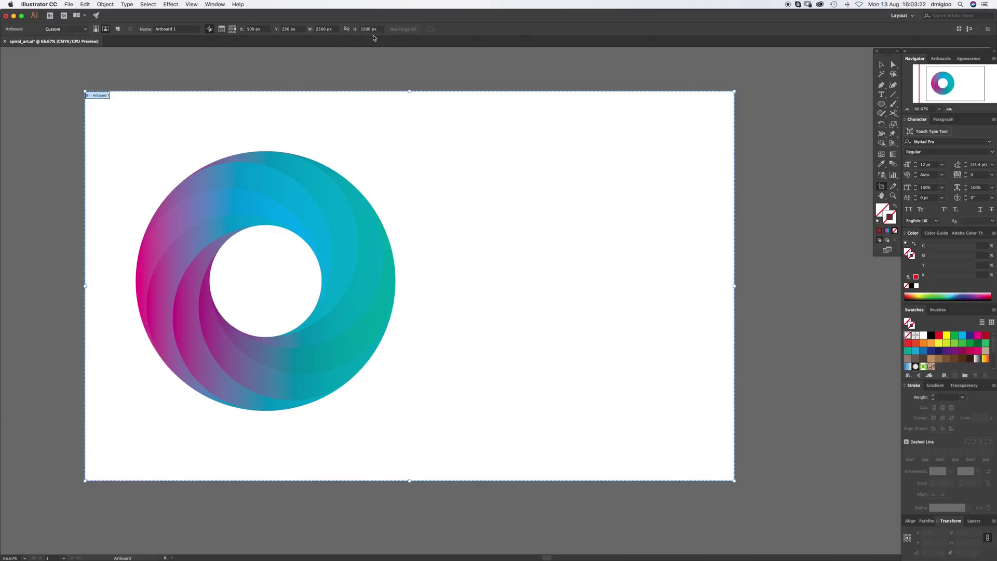
key("Escape")
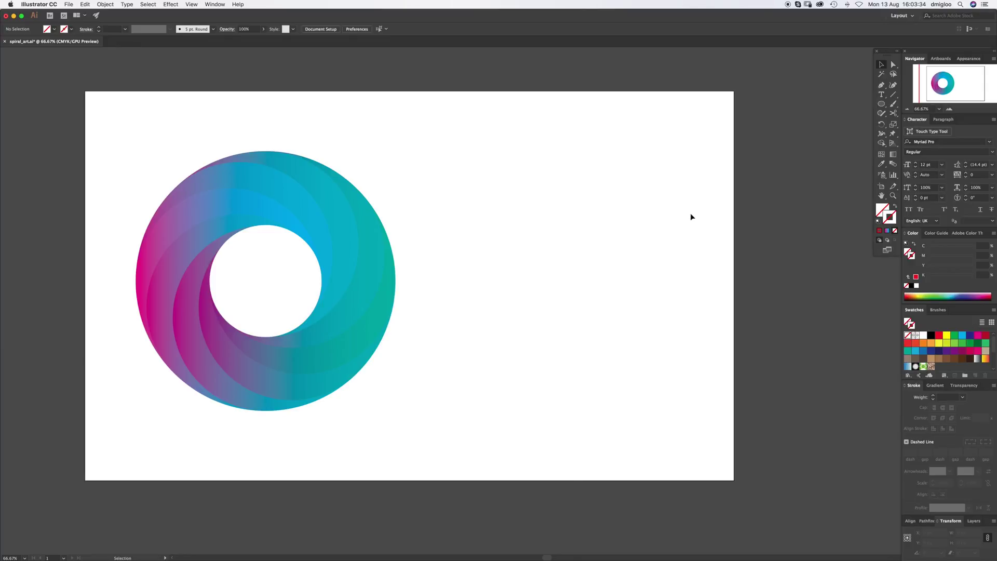
Step: Draw a circle with the Ellipse tool beside the spiral artwork and set its width and height to 1000 px
left_click(882, 106)
left_click_drag(548, 279, 664, 394)
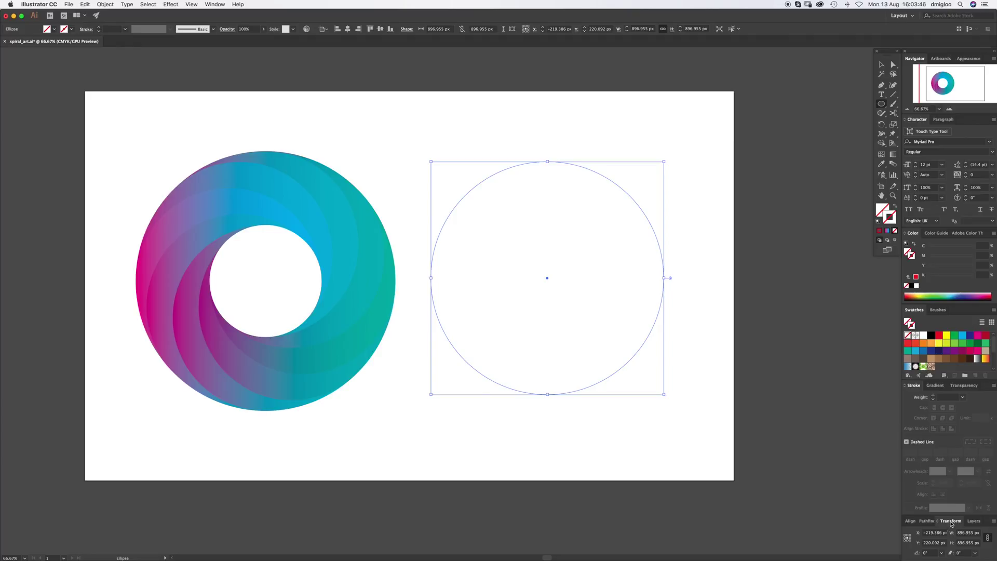
left_click(213, 5)
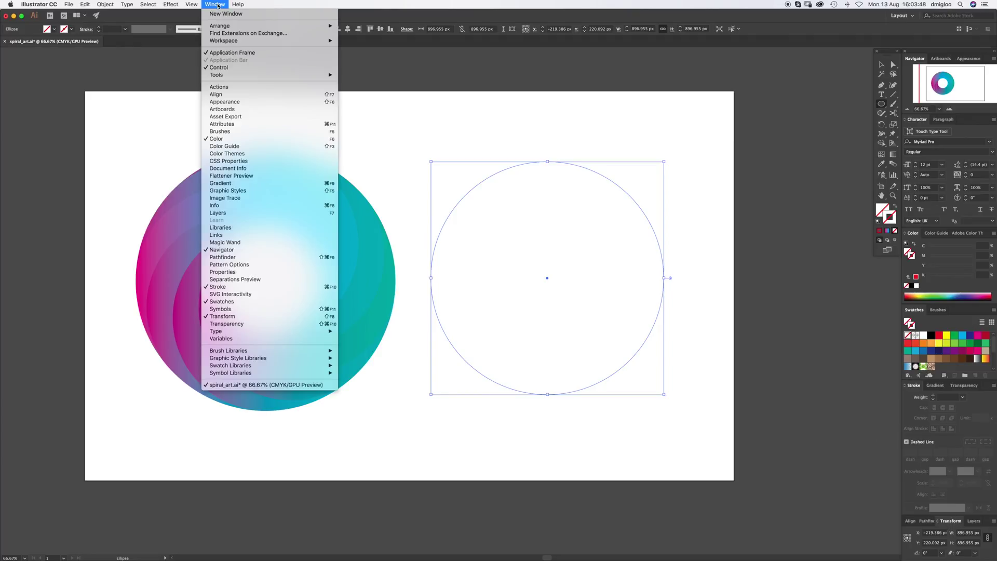
left_click(239, 318)
left_click(952, 533)
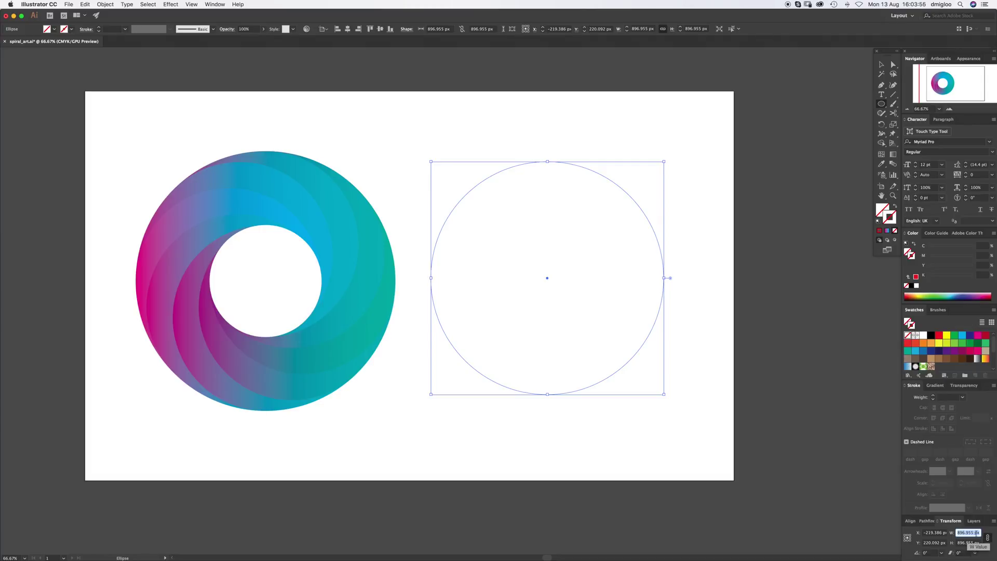
type("1000")
key("Tab")
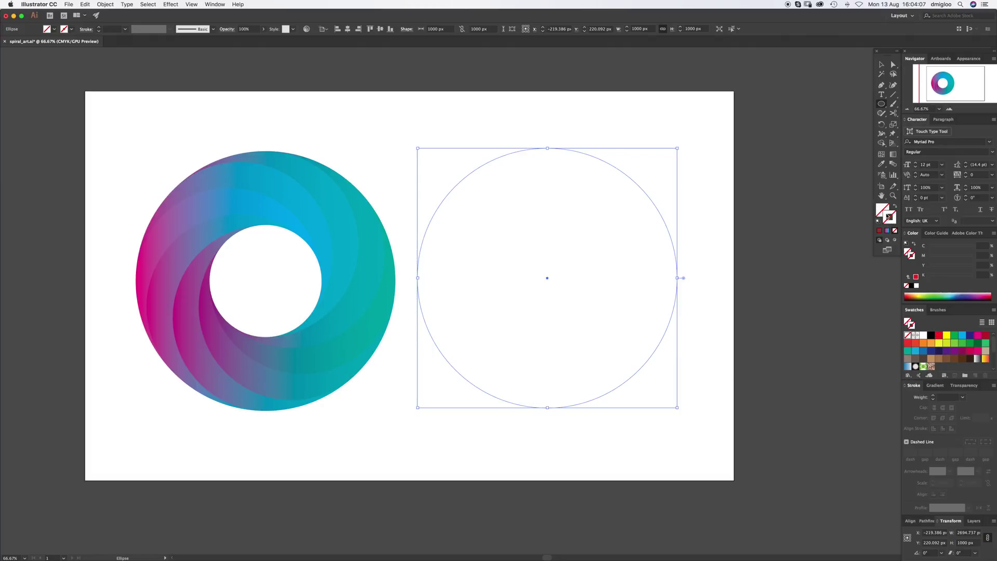
Step: Give the circle a red stroke with no fill and set the color sliders to CMYK
left_click(938, 337)
left_click(727, 305)
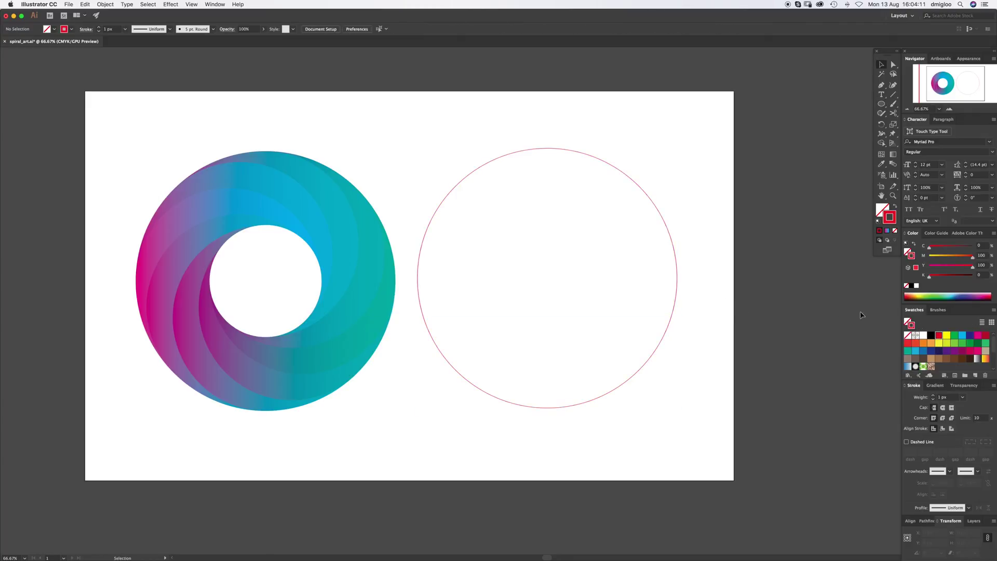
left_click(993, 234)
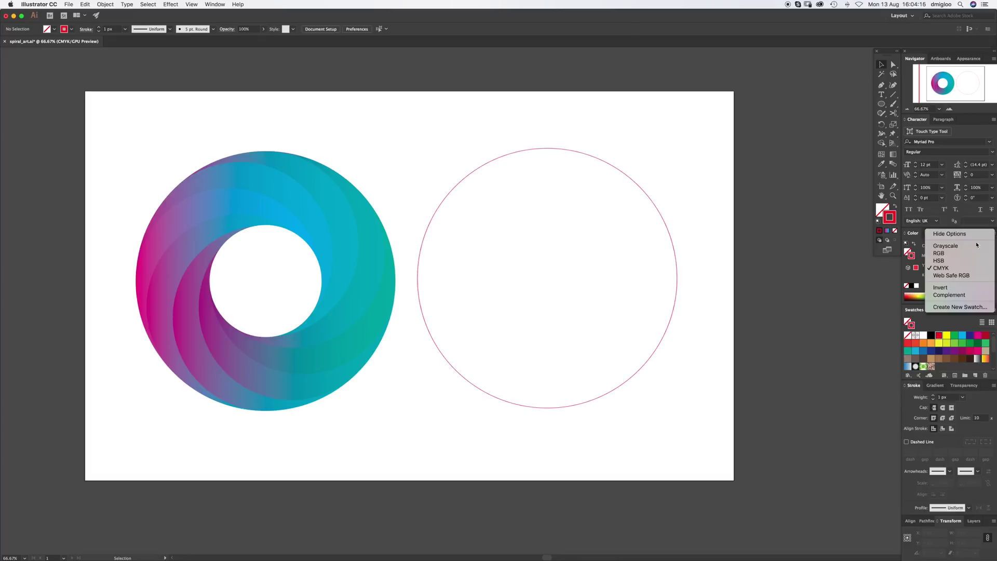
left_click(935, 268)
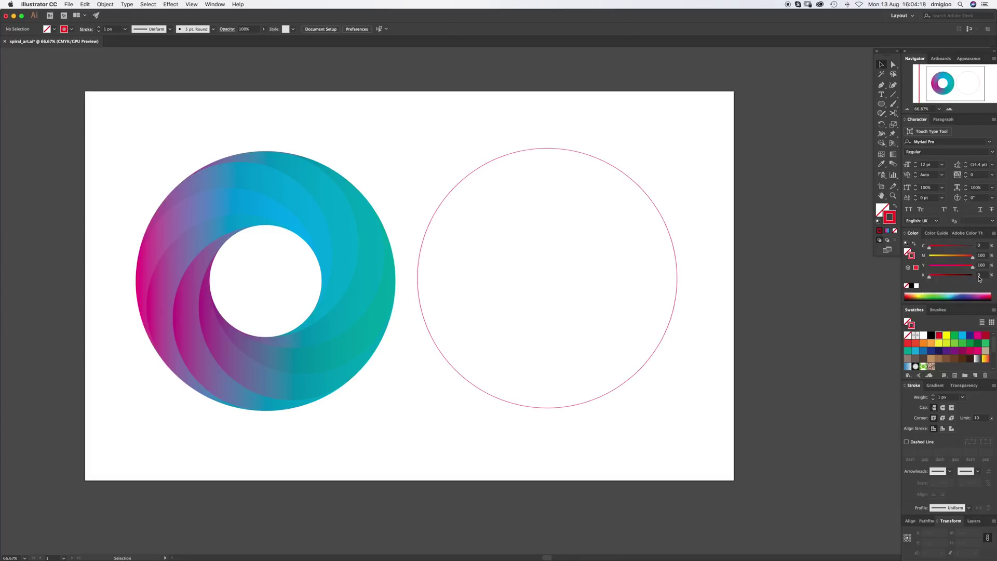
Step: Duplicate the 1000 px circle in place, directly in front of the original
left_click(676, 279)
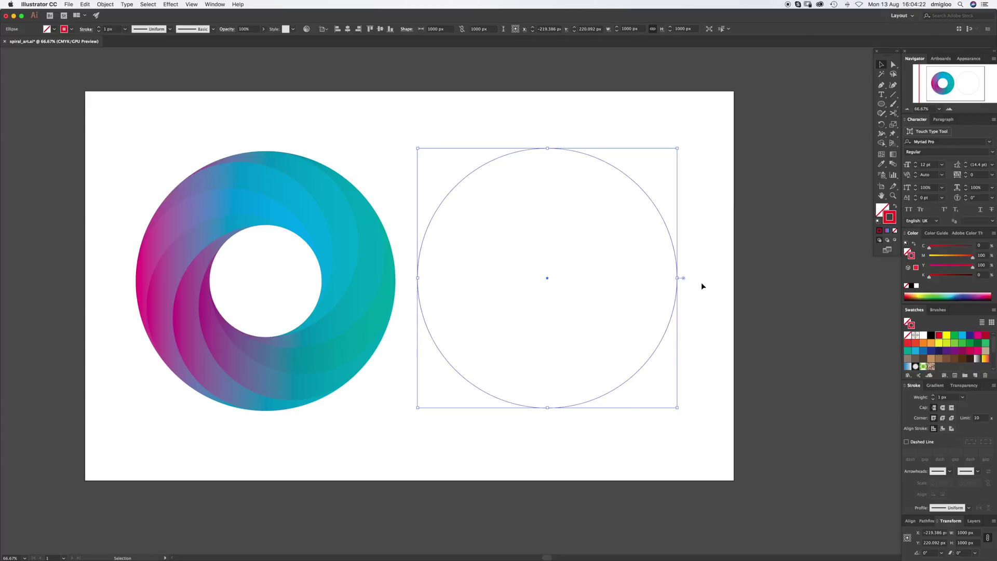
key("a")
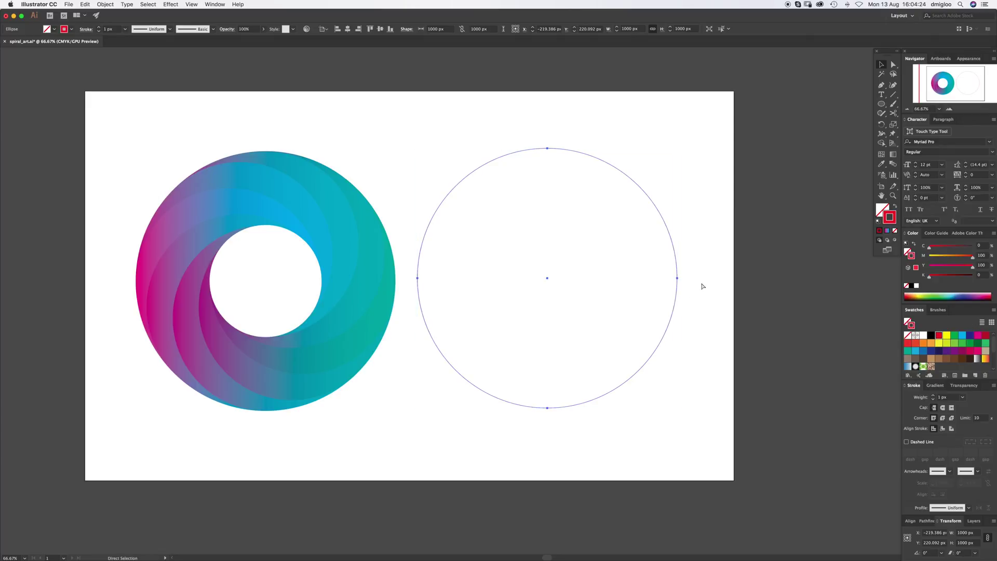
key("v")
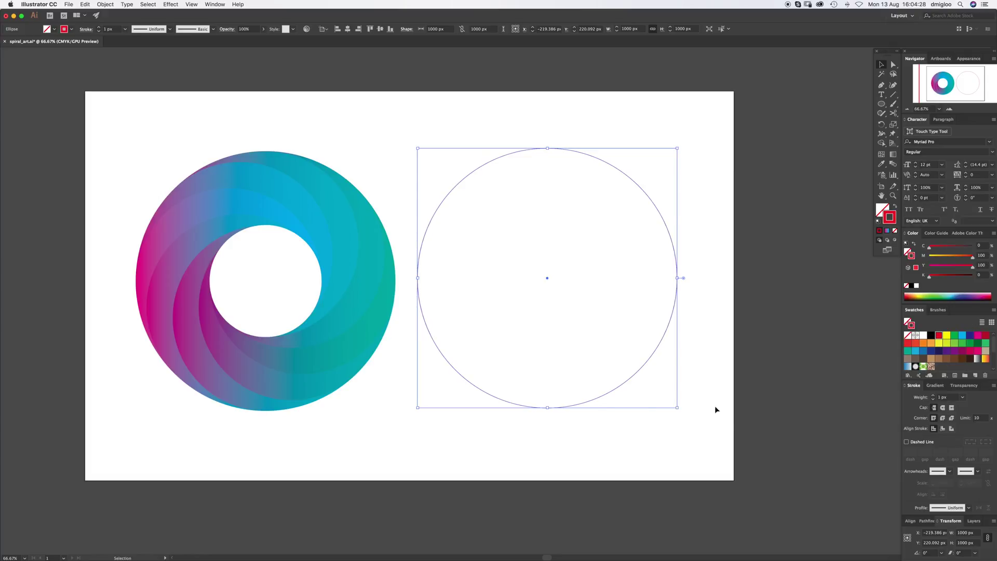
left_click_drag(657, 361, 693, 385)
key("super+z")
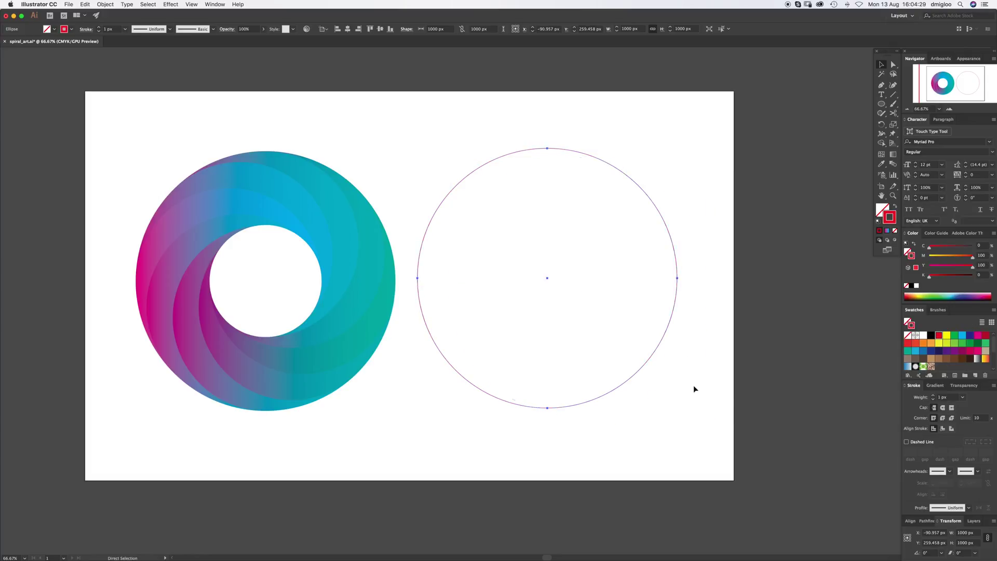
Step: Set the duplicated circle's width and height to 400 px about the same centre
left_click(951, 535)
type("300")
key("alt+Return")
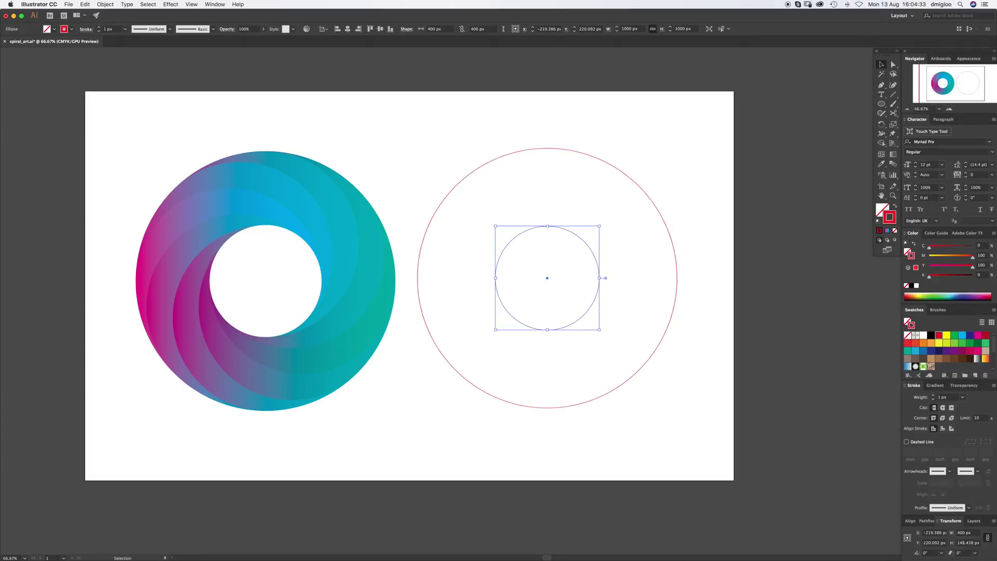
left_click(734, 306)
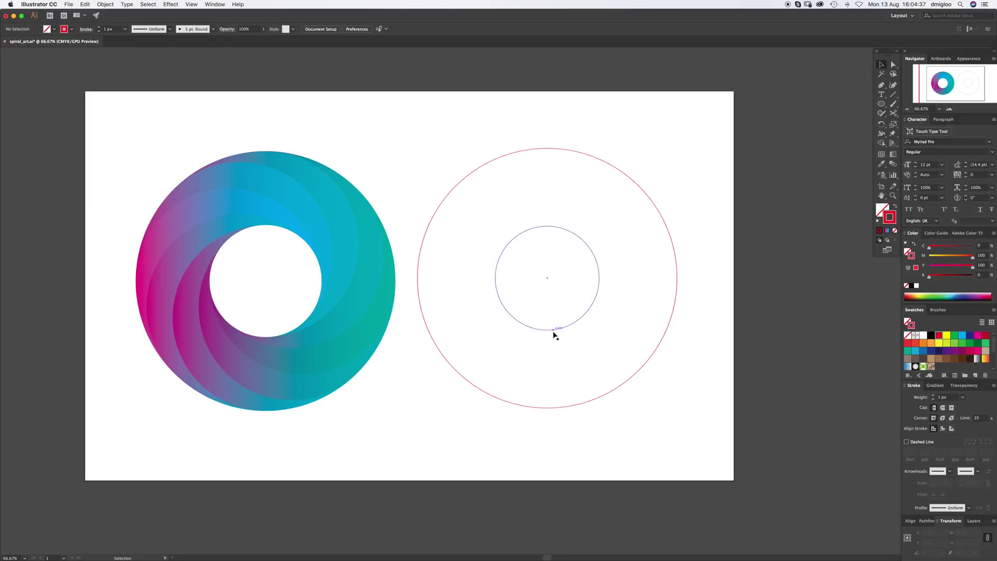
Step: Duplicate the 400 px circle in place and scale the copy proportionally to 700 px, from its left edge to the outer circle's right edge
left_click_drag(545, 363, 565, 344)
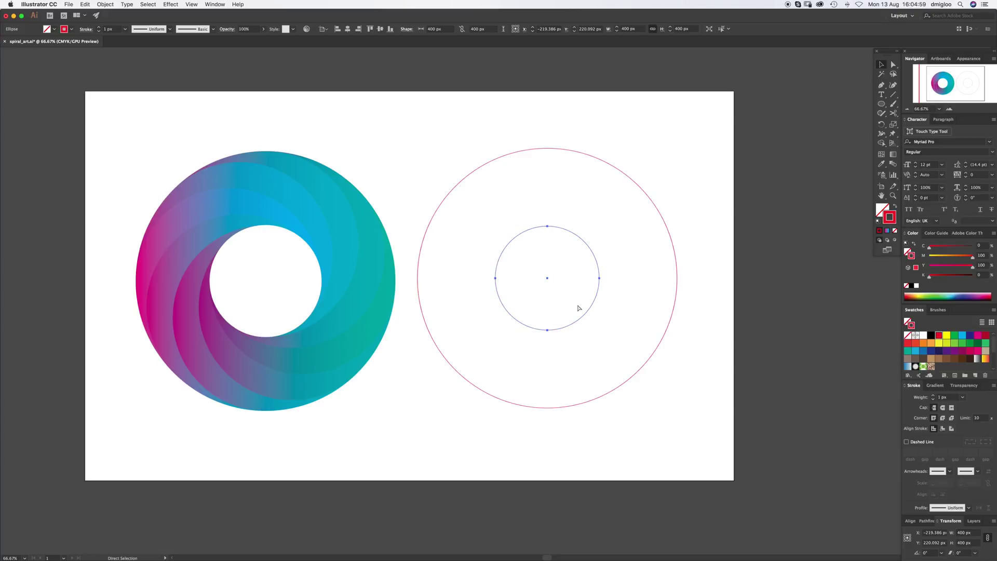
key("super")
key("v")
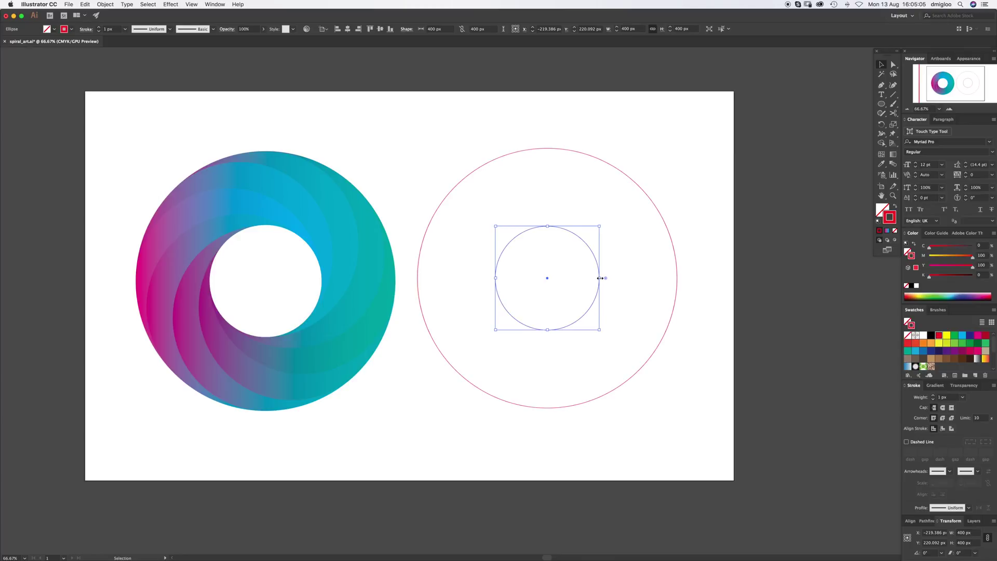
left_click_drag(601, 278, 677, 279)
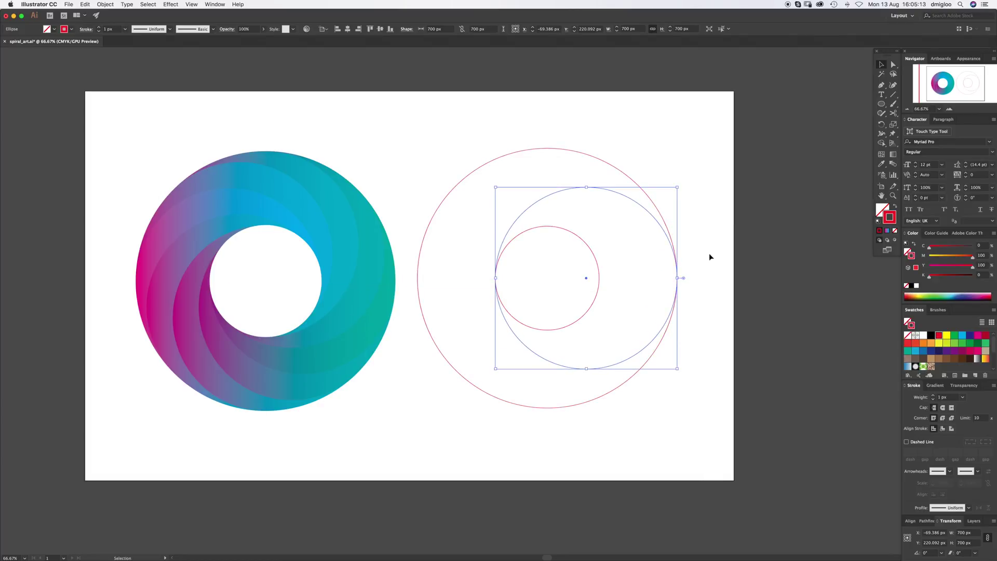
left_click(711, 257)
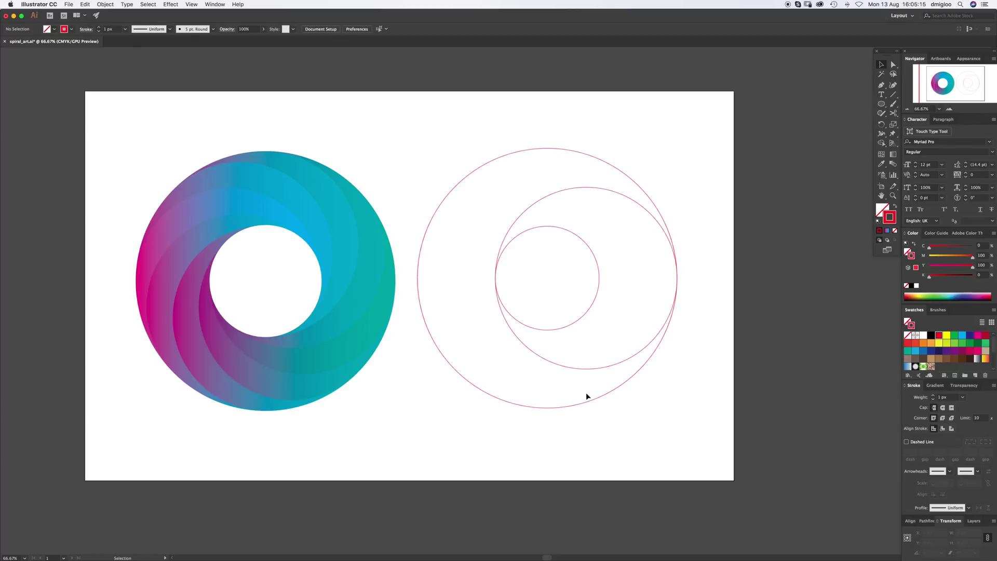
Step: Copy the 700 px circle horizontally so it touches the outer circle's left edge and the inner circle's right edge
left_click(600, 367)
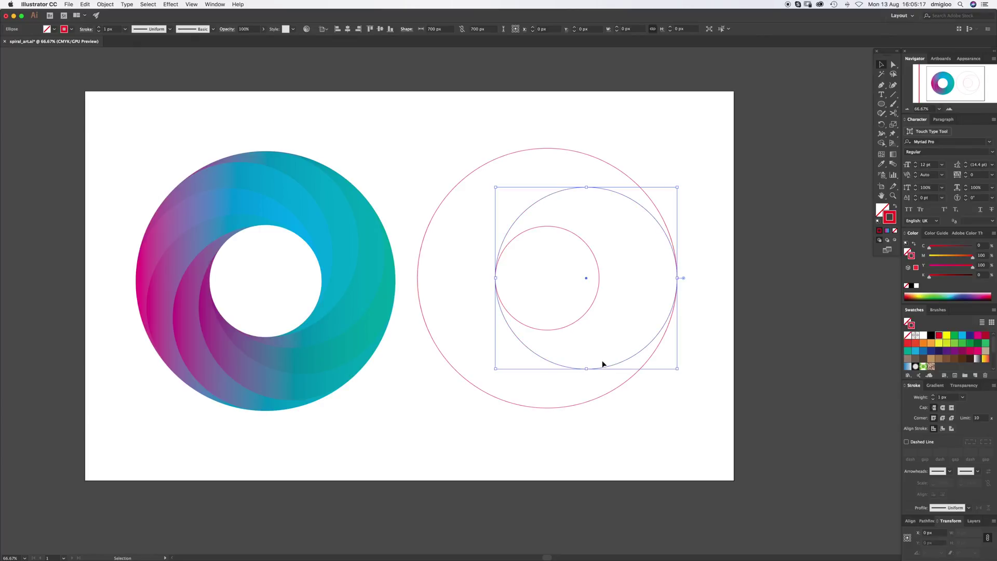
left_click_drag(616, 366, 538, 364)
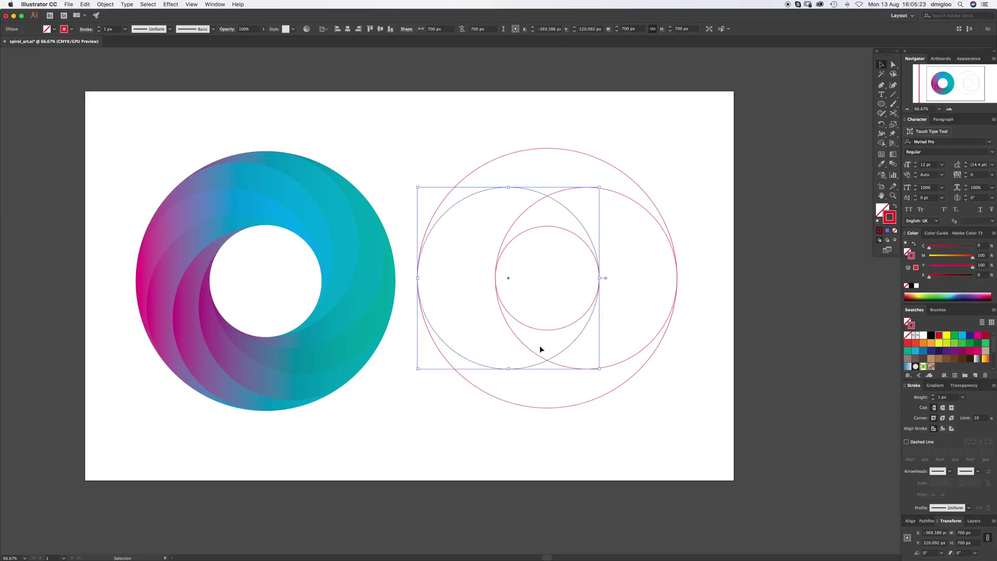
left_click(530, 385)
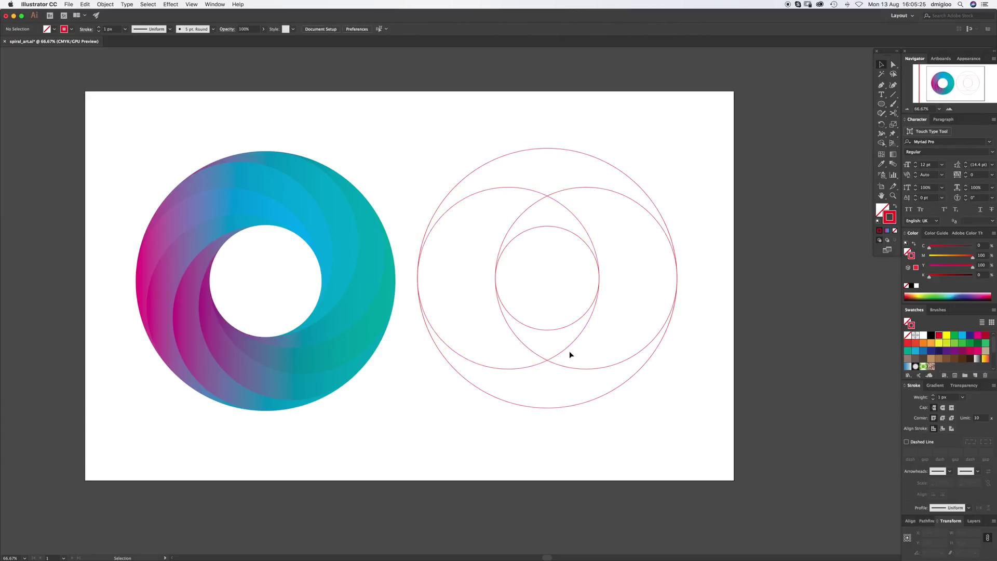
Step: Select both 700 px circles and duplicate them in place
mouse_move(537, 207)
left_mouse_down()
mouse_move(557, 182)
mouse_move(577, 177)
mouse_move(529, 205)
left_mouse_up()
key("a")
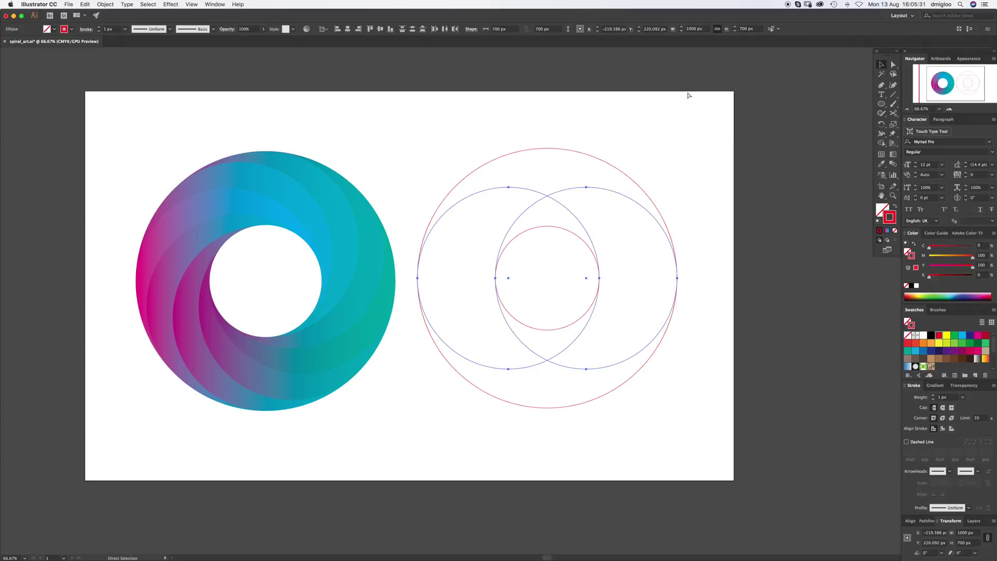
key("super")
key("v")
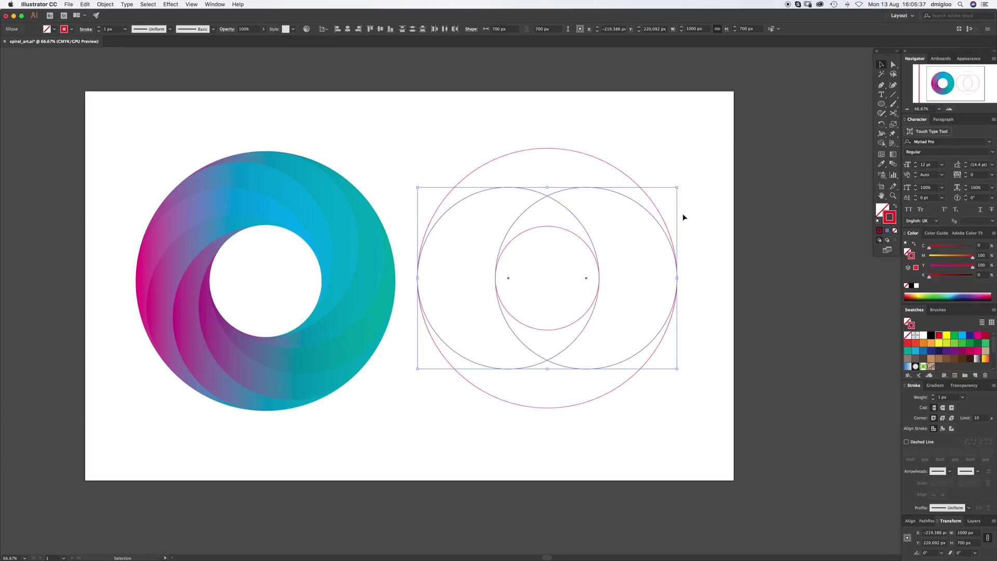
Step: Rotate the duplicated pair of 700 px circles by 45° around their common centre
left_click(883, 126)
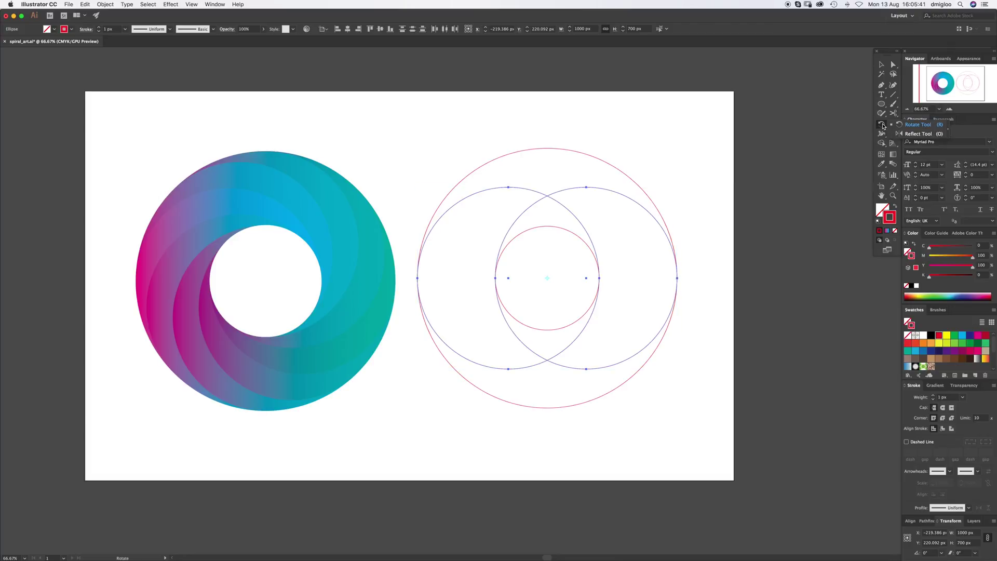
double_click(882, 124)
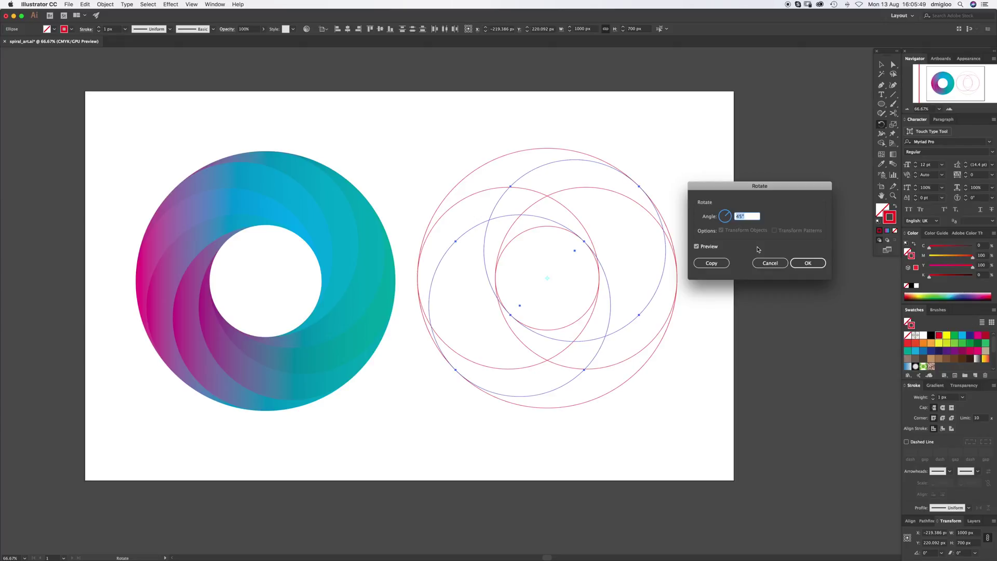
left_click(808, 263)
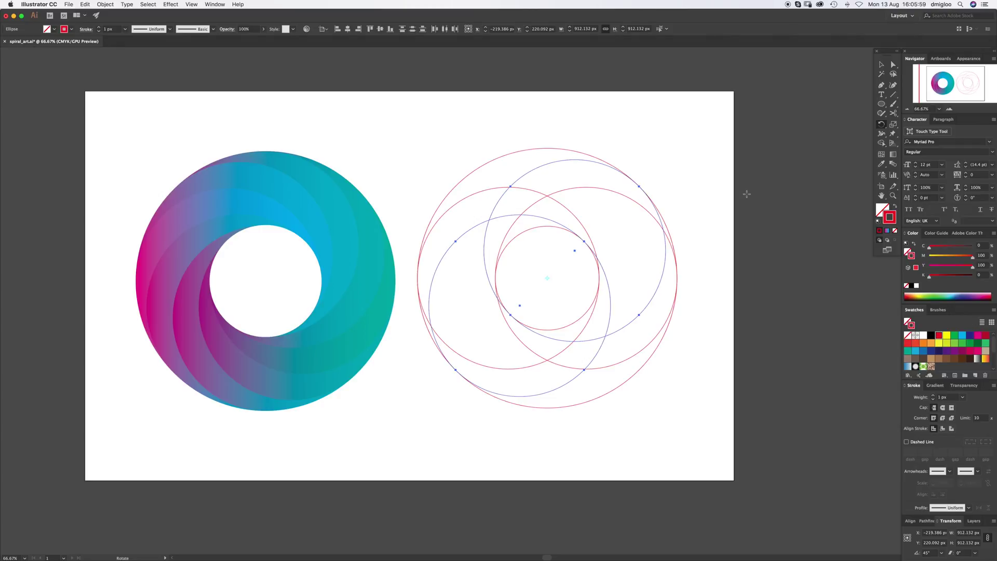
Step: Duplicate the rotated pair in place and repeat the 45° rotation, twice in total, to complete the ring of overlapping circles
key("super")
key("super")
key("super")
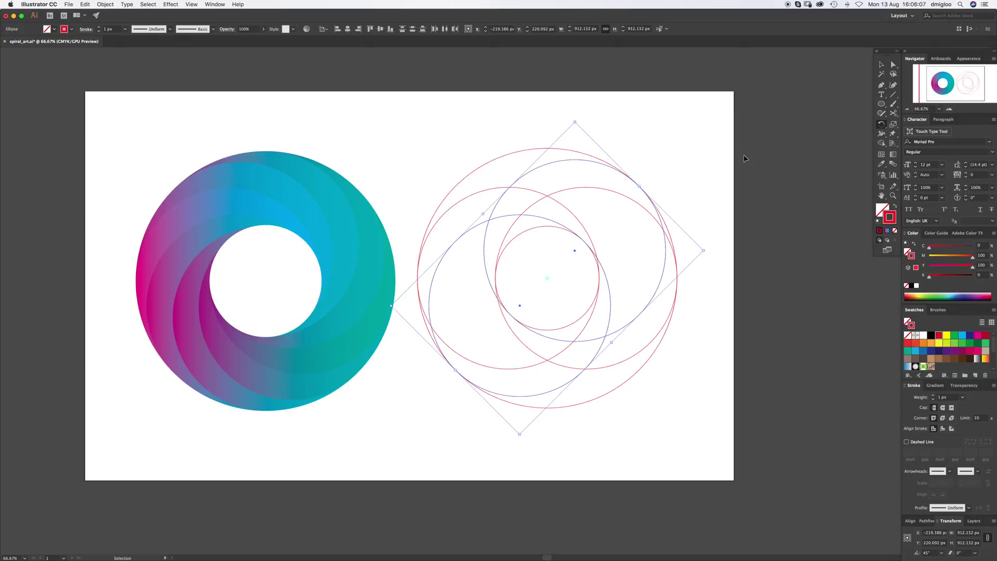
key("super+d")
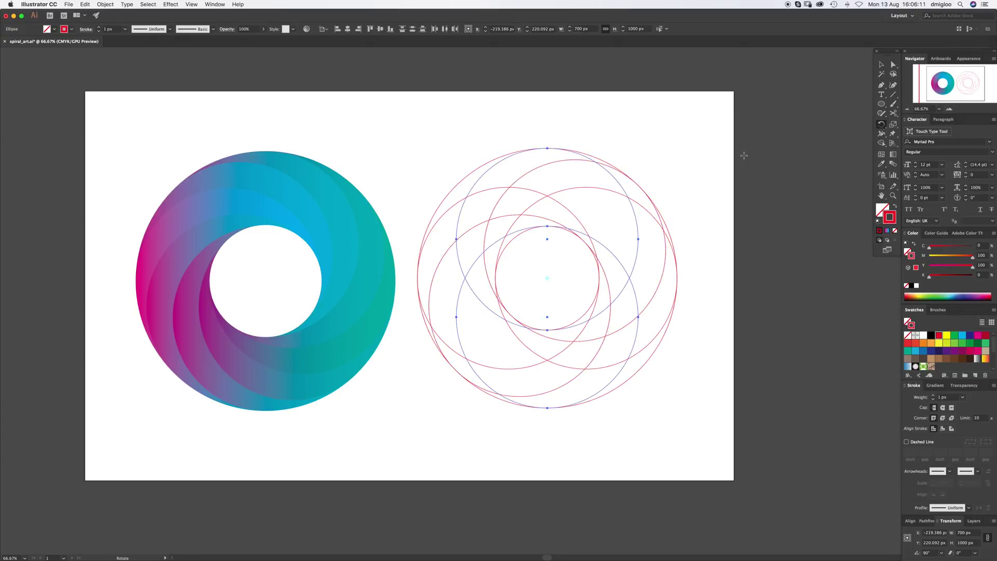
key("super")
key("shift")
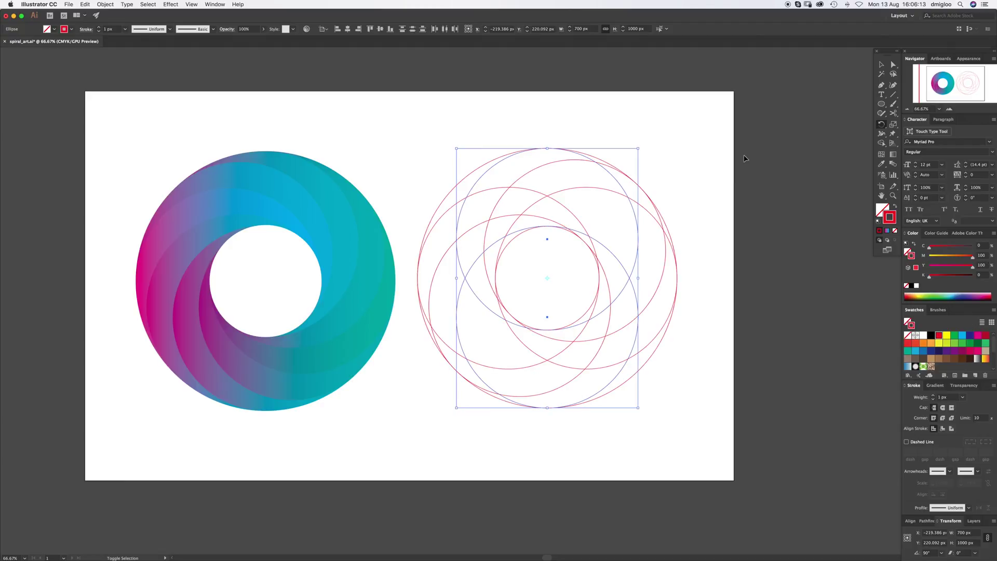
key("super+d")
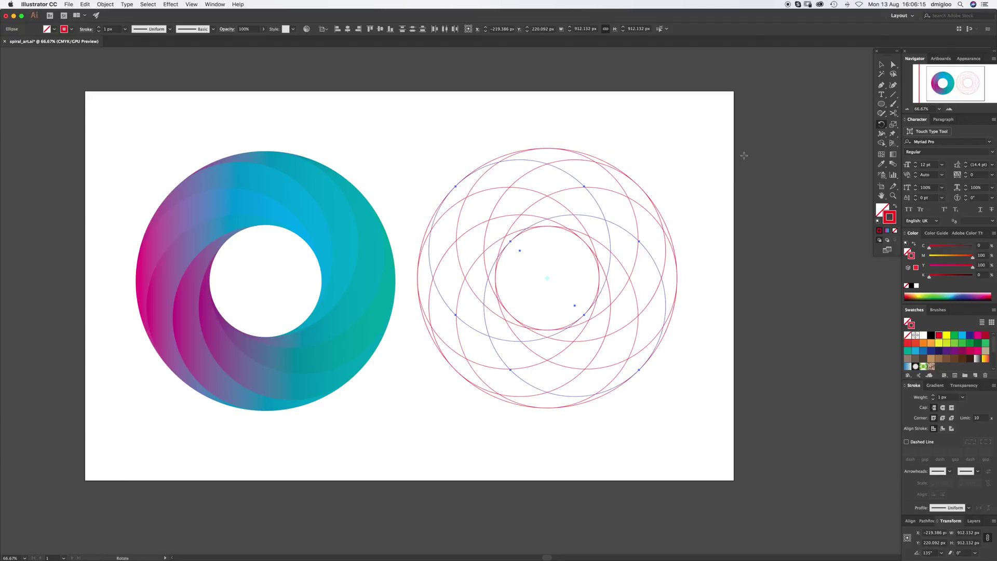
left_click(693, 208, "super")
key("v")
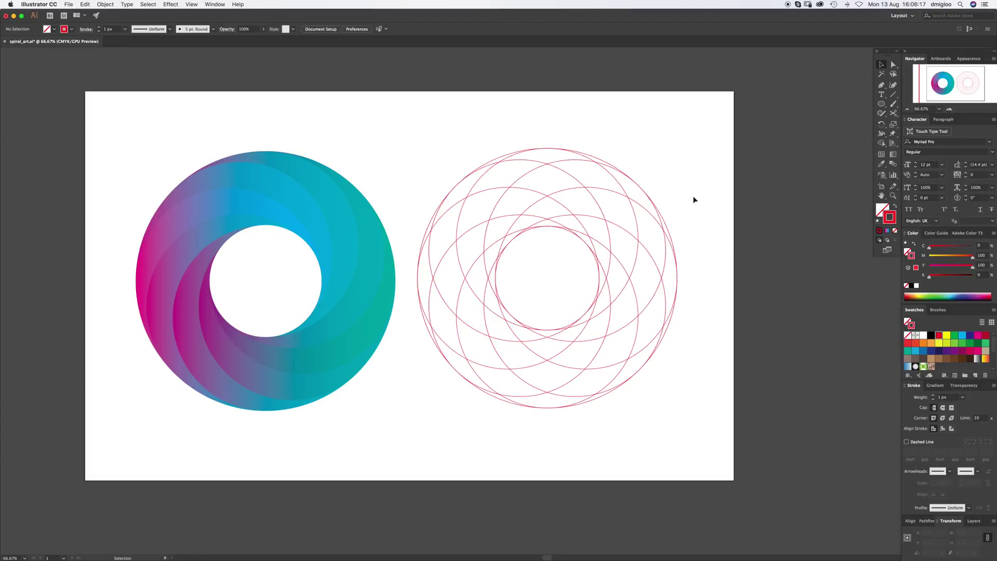
Step: Select all the overlapping circles and use Shape Builder to merge the first curved band from the inner circle's upper edge around to the lower-left outer edge
left_click_drag(708, 153, 419, 427)
key("z")
left_click_drag(539, 295, 555, 312)
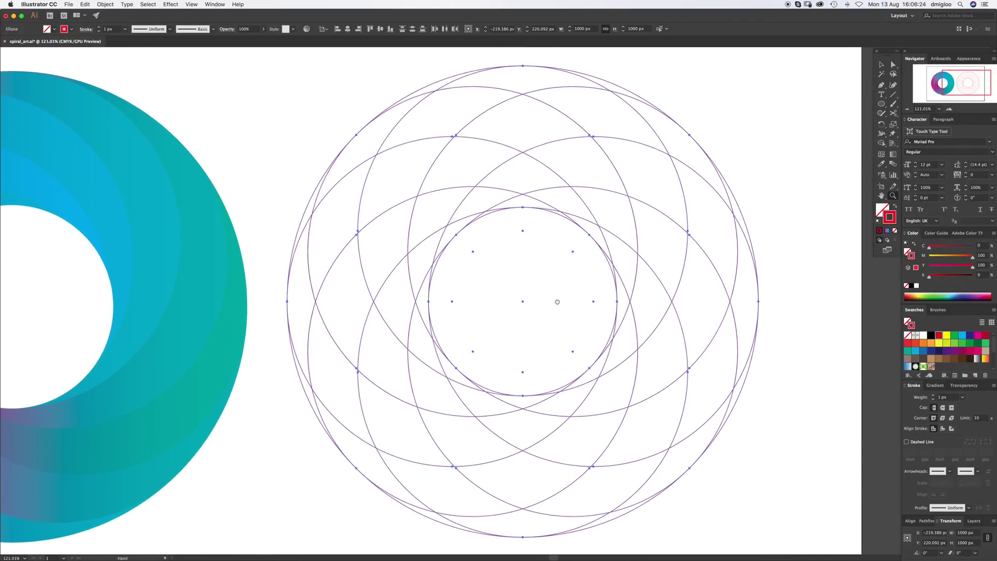
left_click(881, 144)
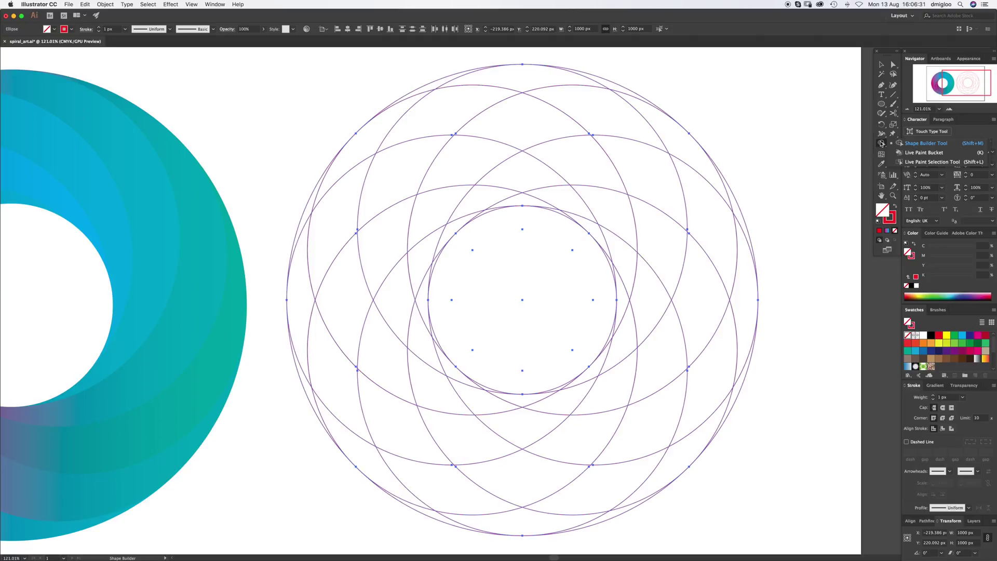
left_click(882, 144)
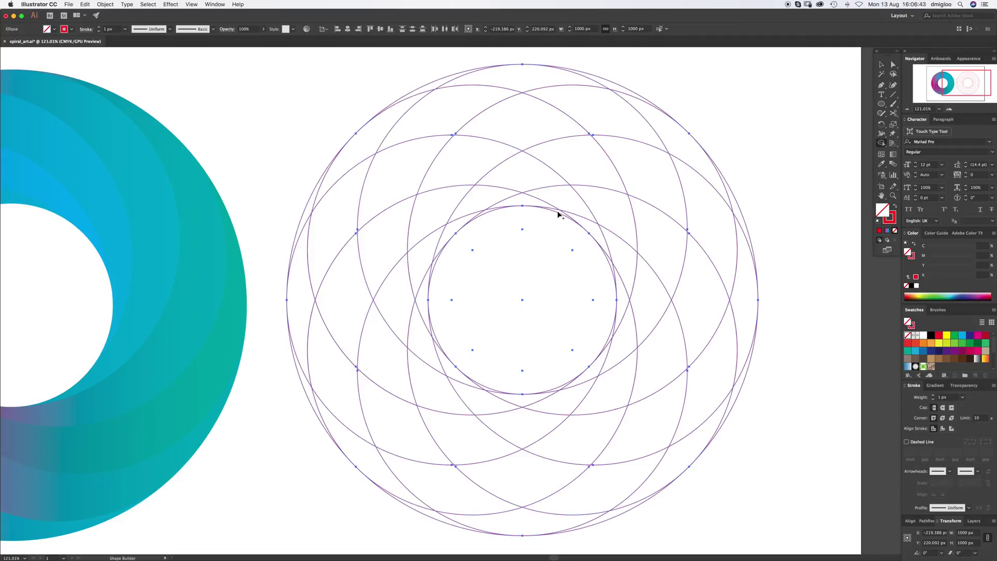
mouse_move(555, 210)
left_mouse_down()
mouse_move(481, 198)
mouse_move(432, 209)
mouse_move(391, 239)
mouse_move(346, 308)
mouse_move(336, 343)
mouse_move(343, 432)
mouse_move(370, 471)
mouse_move(425, 514)
left_mouse_up()
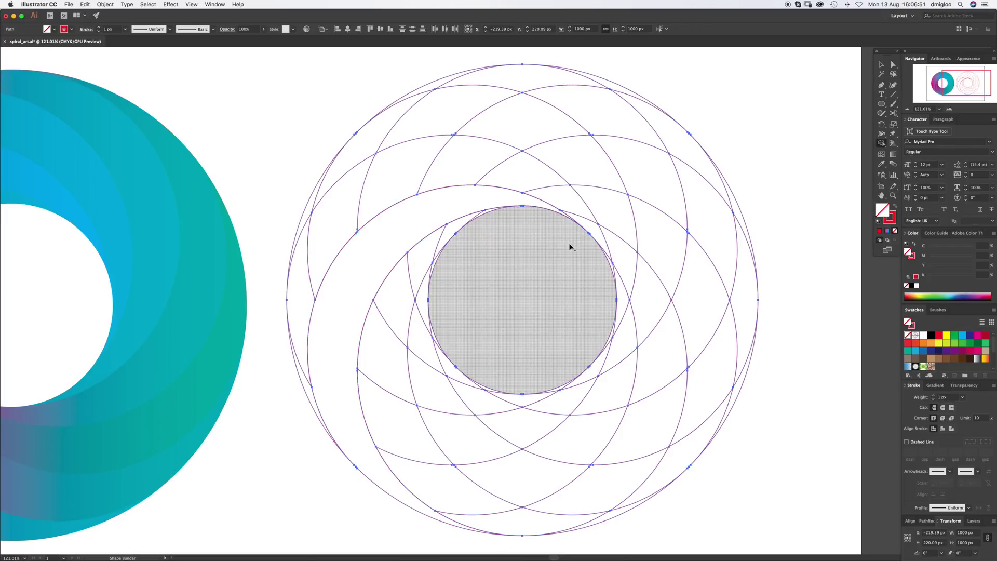
Step: Merge the remaining seven curved bands one by one with Shape Builder, each sweeping counterclockwise from the inner circle to the outer edge
mouse_move(484, 214)
left_mouse_down()
mouse_move(418, 278)
mouse_move(396, 331)
mouse_move(389, 400)
mouse_move(419, 464)
mouse_move(456, 498)
mouse_move(600, 521)
left_mouse_up()
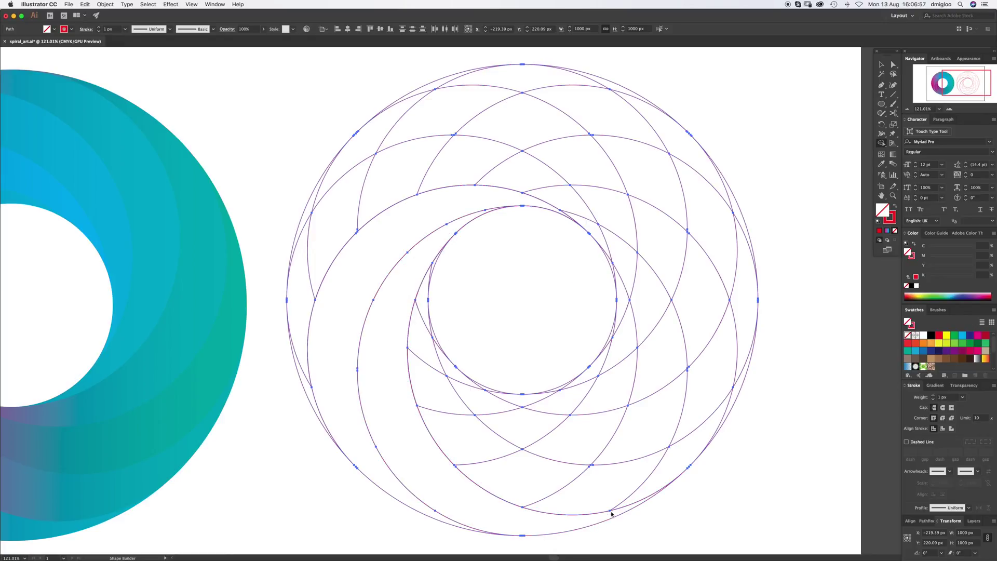
mouse_move(434, 269)
left_mouse_down()
mouse_move(426, 334)
mouse_move(443, 428)
mouse_move(485, 470)
mouse_move(548, 489)
mouse_move(628, 475)
mouse_move(687, 451)
mouse_move(737, 399)
left_mouse_up()
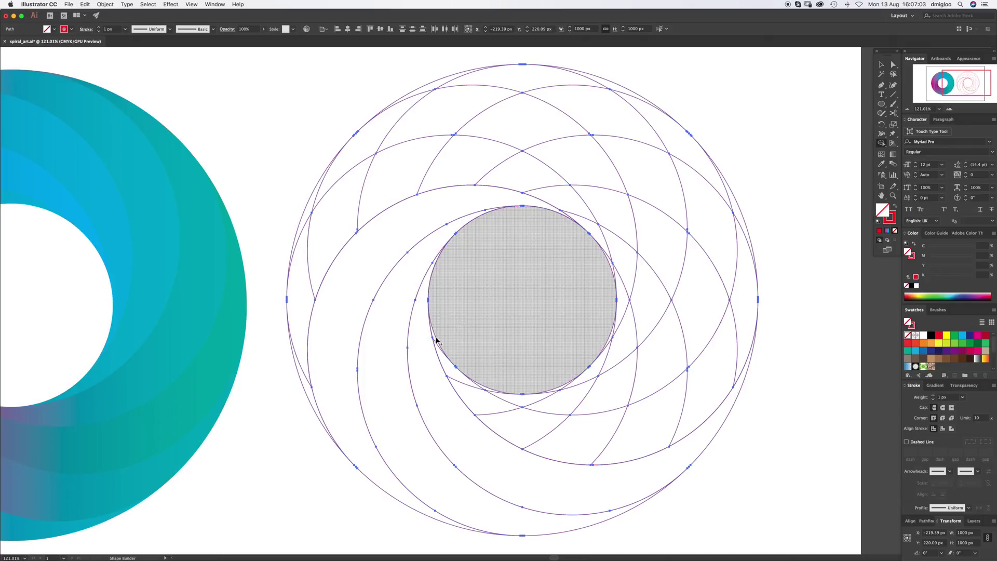
mouse_move(437, 342)
left_mouse_down()
mouse_move(475, 397)
mouse_move(517, 424)
mouse_move(585, 433)
mouse_move(654, 417)
mouse_move(724, 362)
mouse_move(737, 228)
left_mouse_up()
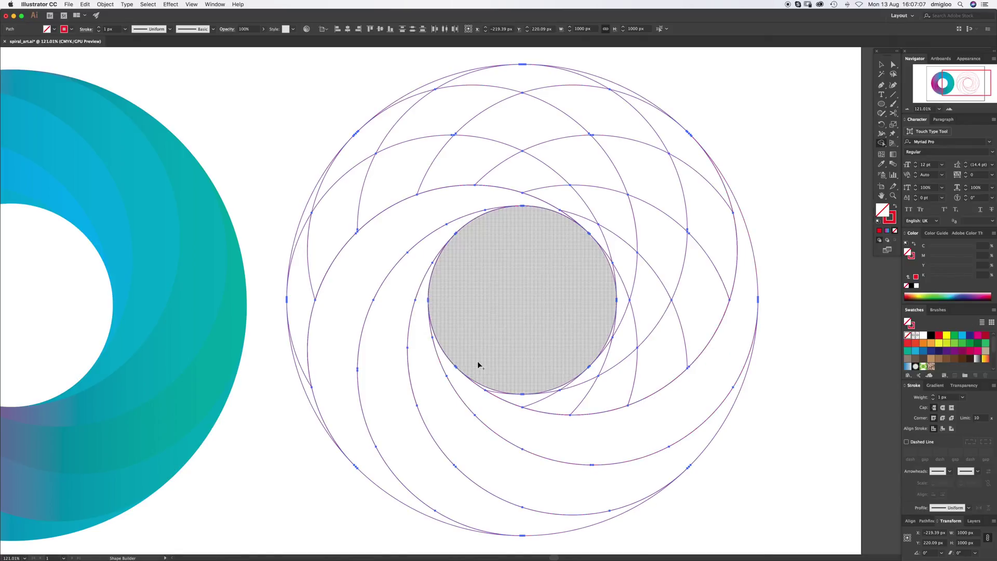
mouse_move(487, 390)
left_mouse_down()
mouse_move(615, 391)
mouse_move(685, 341)
mouse_move(719, 203)
mouse_move(689, 150)
mouse_move(636, 100)
left_mouse_up()
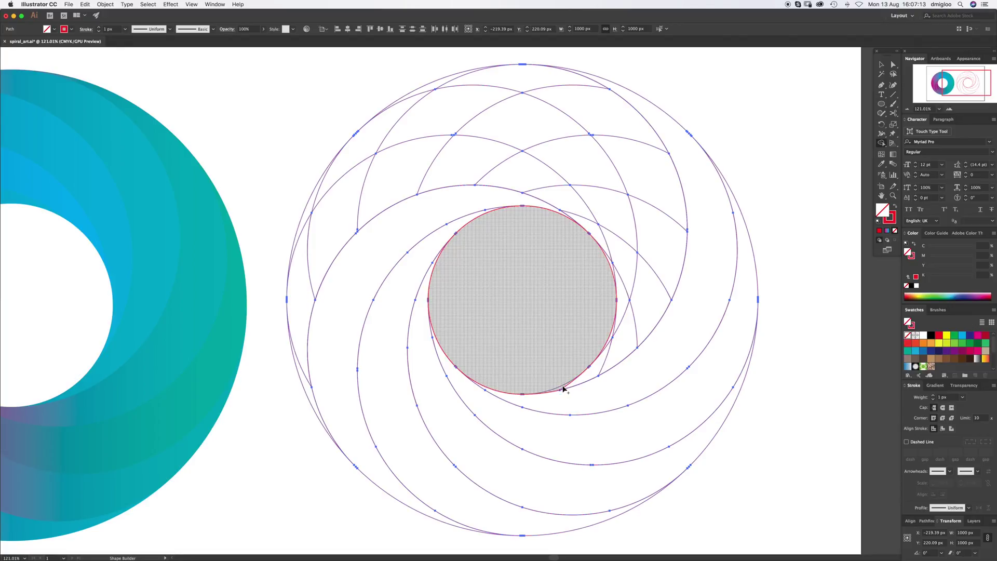
key("v")
key("shift+m")
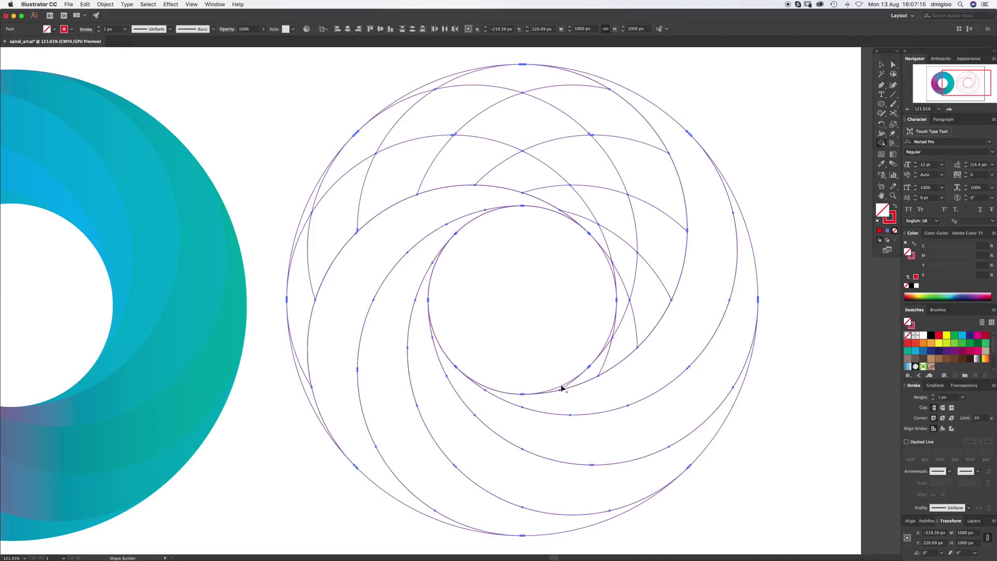
mouse_move(565, 388)
left_mouse_down()
mouse_move(637, 333)
mouse_move(660, 268)
mouse_move(650, 194)
mouse_move(607, 114)
mouse_move(533, 85)
mouse_move(452, 80)
left_mouse_up()
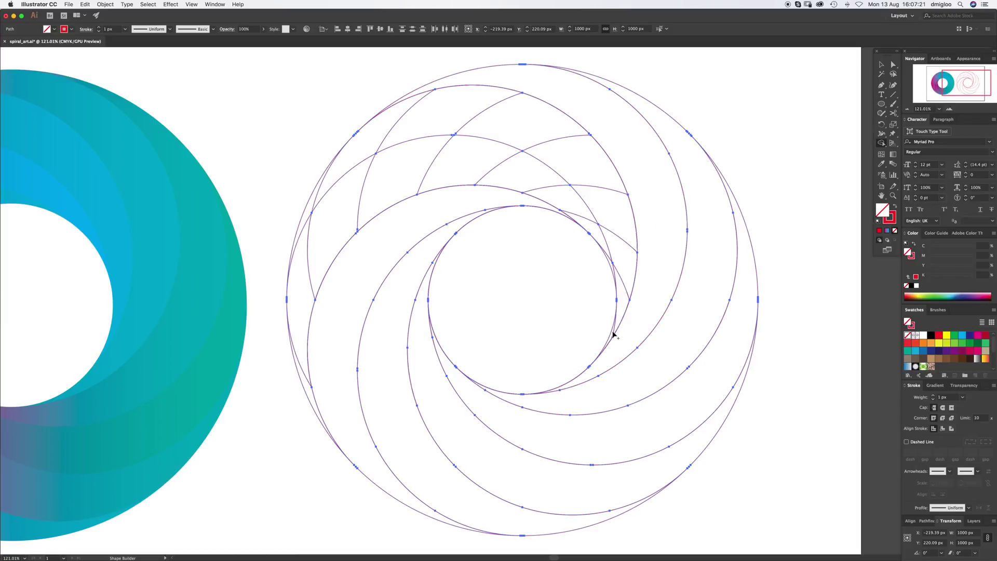
mouse_move(612, 335)
left_mouse_down()
mouse_move(599, 174)
mouse_move(534, 139)
mouse_move(443, 124)
mouse_move(341, 166)
mouse_move(314, 200)
left_mouse_up()
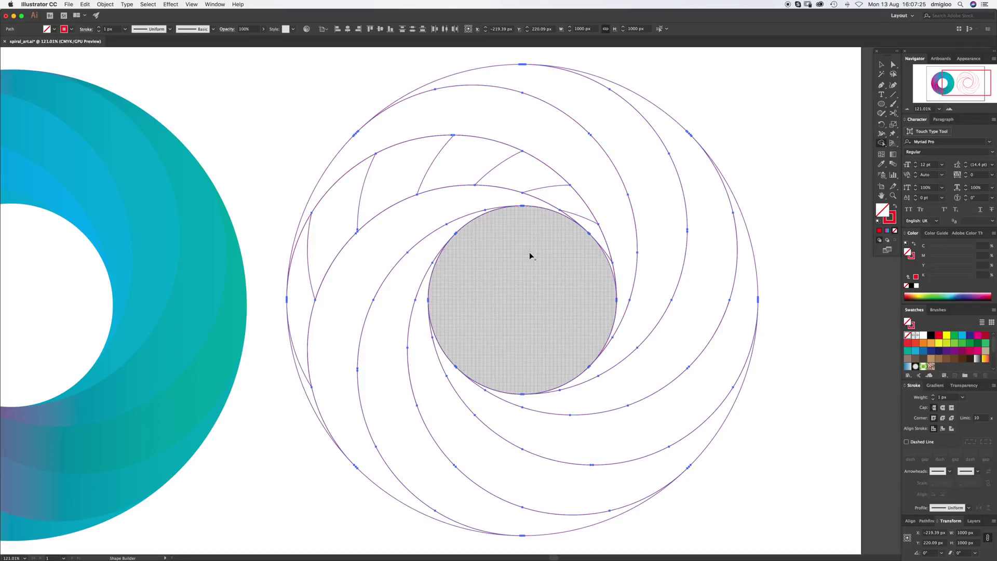
mouse_move(608, 253)
left_mouse_down()
mouse_move(562, 197)
mouse_move(483, 173)
mouse_move(376, 198)
mouse_move(311, 272)
mouse_move(302, 376)
left_mouse_up()
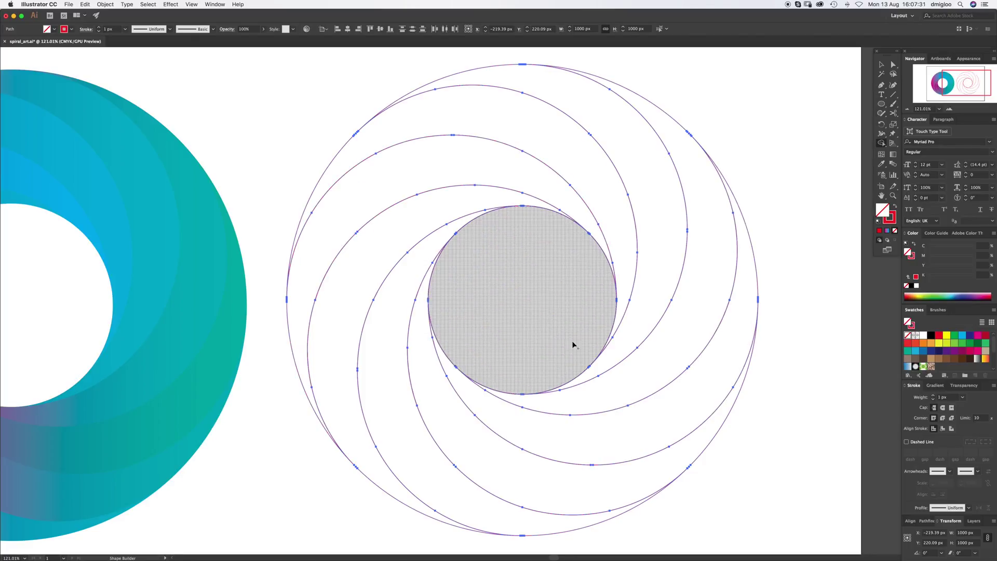
Step: Pull the loose 400 px circles out of the spiral's centre and delete them
key("v")
left_click(534, 300)
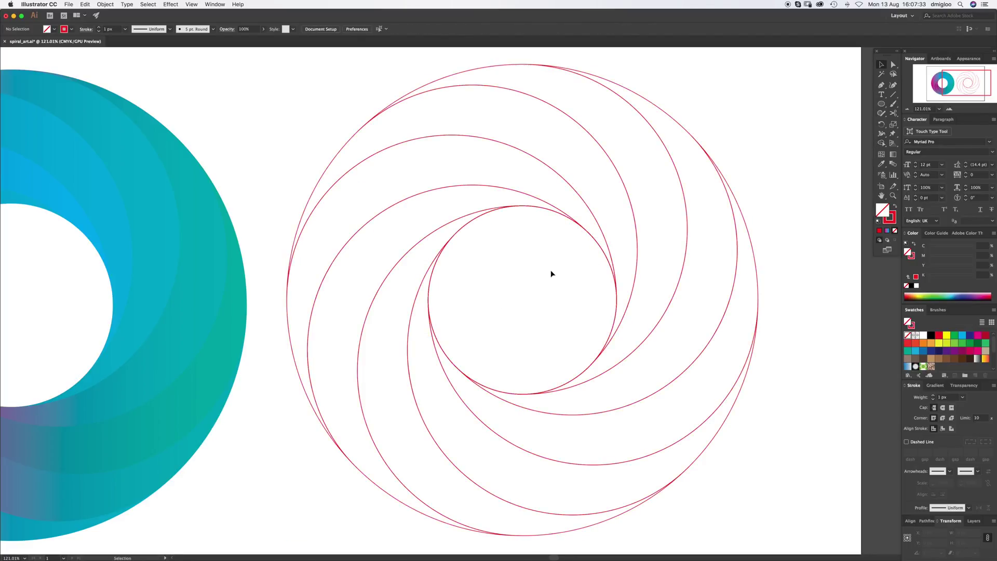
left_click_drag(599, 251, 591, 279)
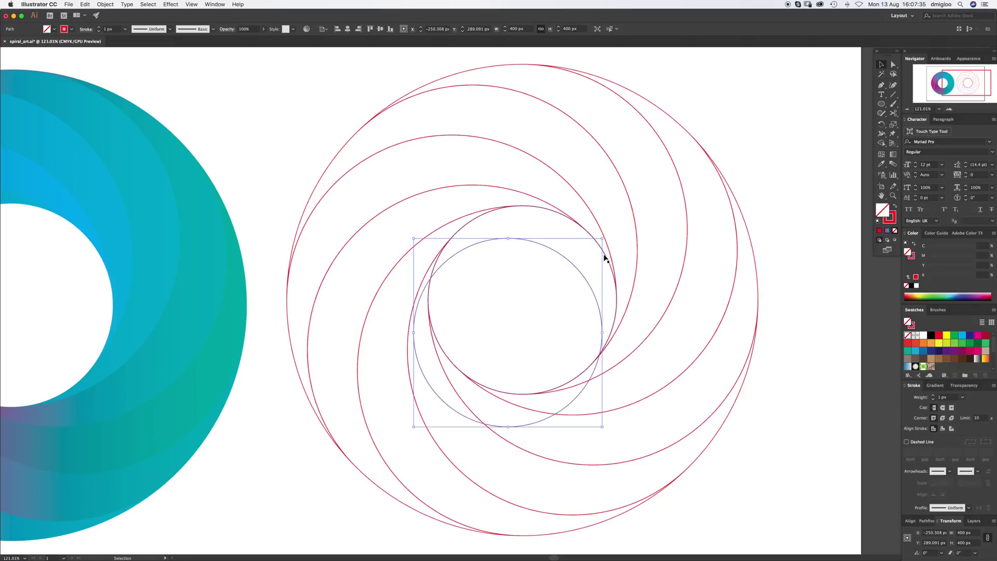
key("a")
key("v")
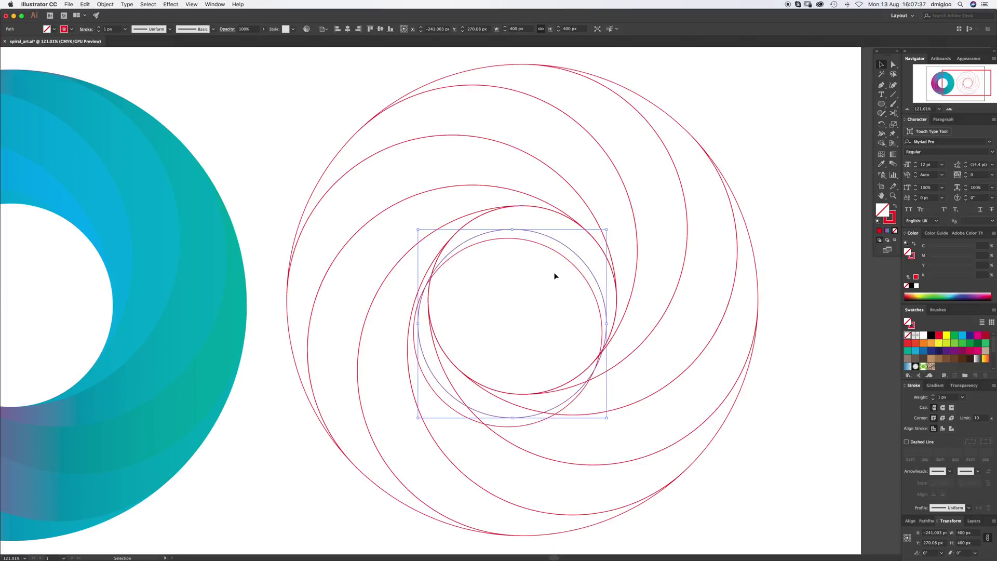
key("Delete")
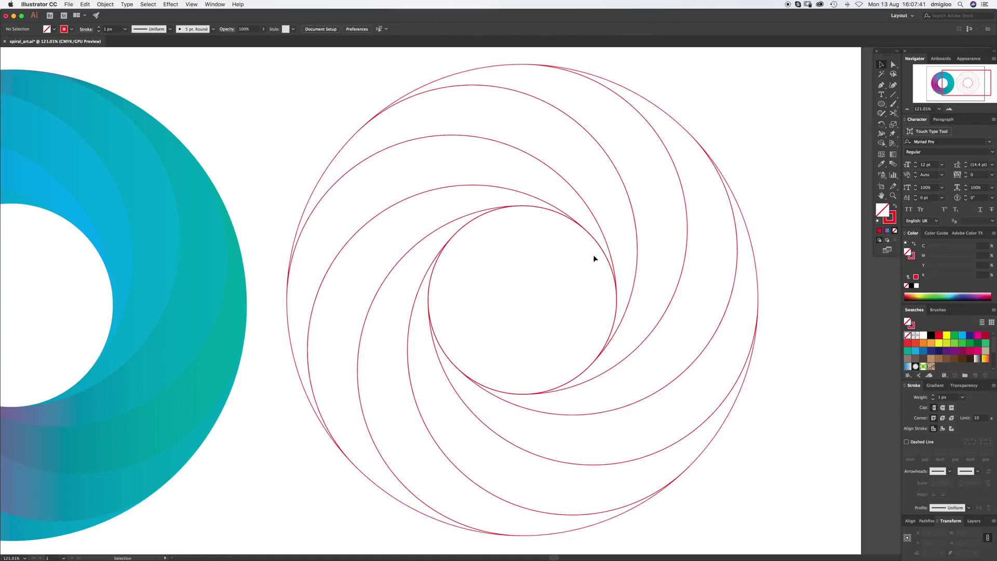
Step: Check the shapes around the centre for leftover pieces and delete the remaining 400 px circle there
left_click(604, 246)
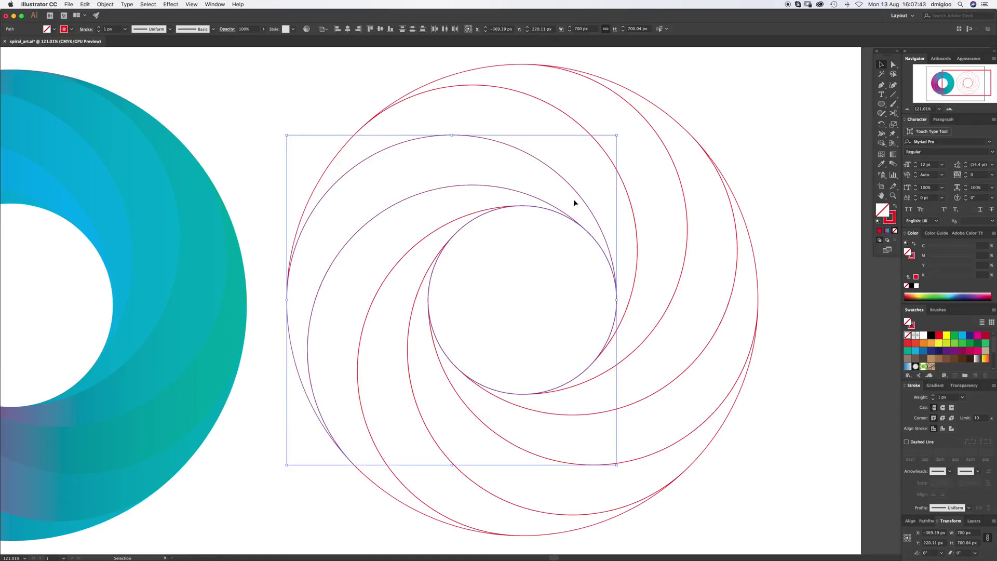
left_click(495, 185, "shift")
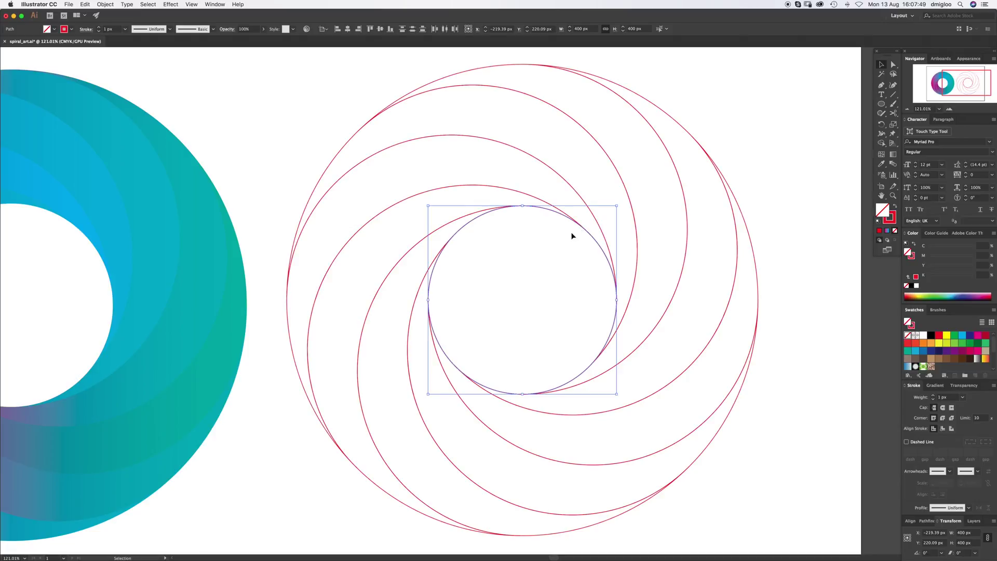
key("super+f")
key("Up")
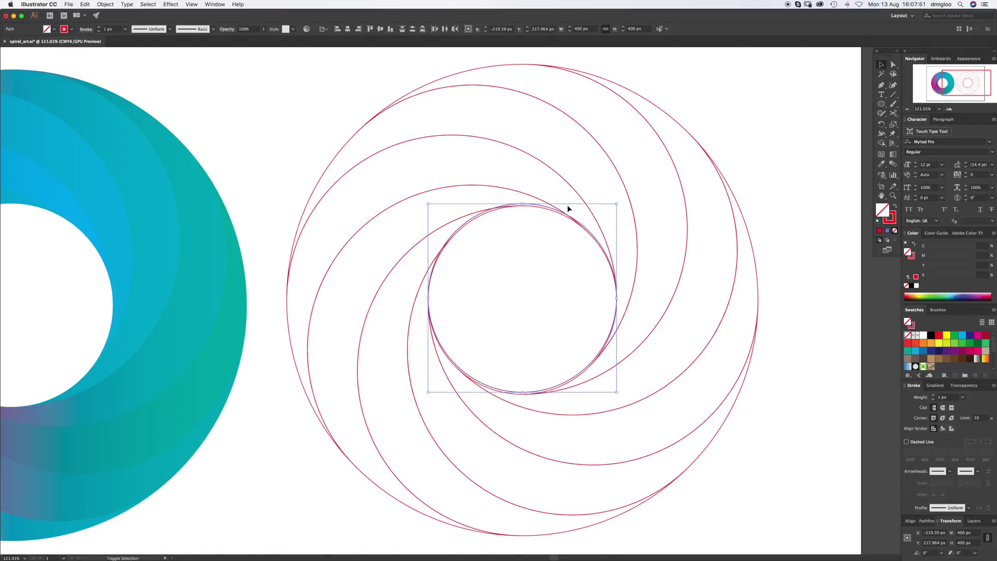
key("super+shift+a")
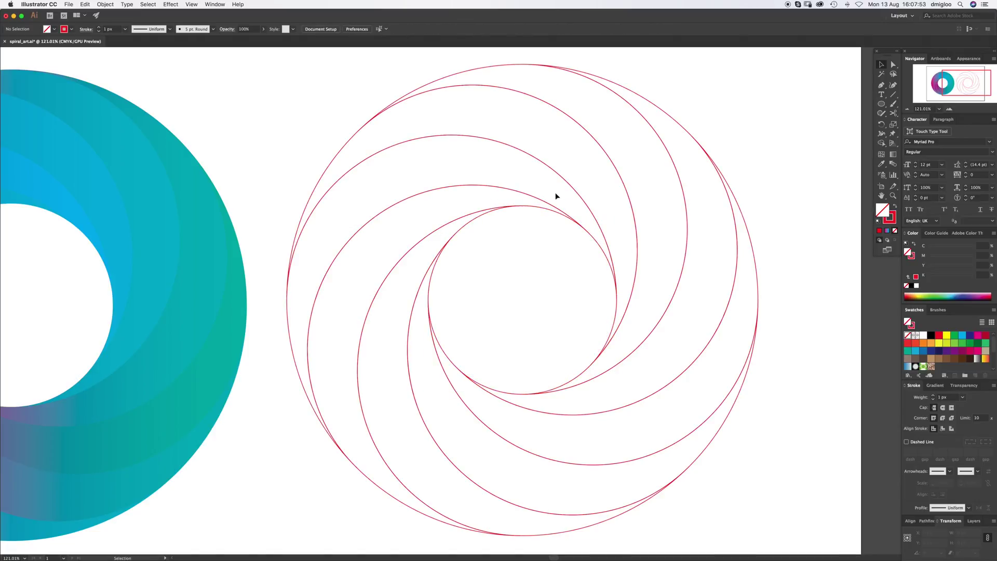
left_click(545, 204)
left_click_drag(537, 201, 537, 289)
key("super+shift+a")
key("super+minus")
key("super+minus")
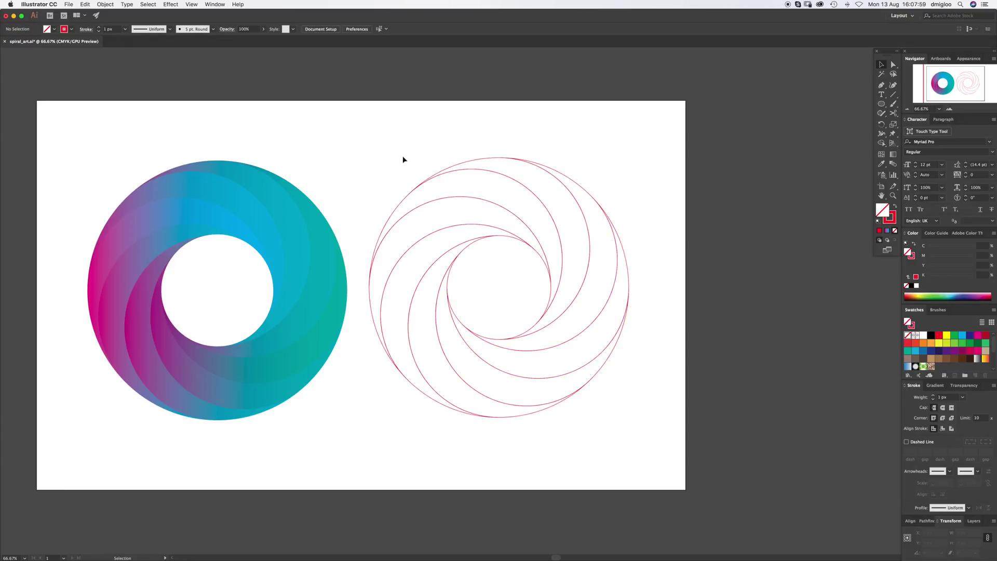
Step: Select the whole outlined spiral and fill its bands with the linear white-to-black gradient
left_click_drag(396, 151, 641, 447)
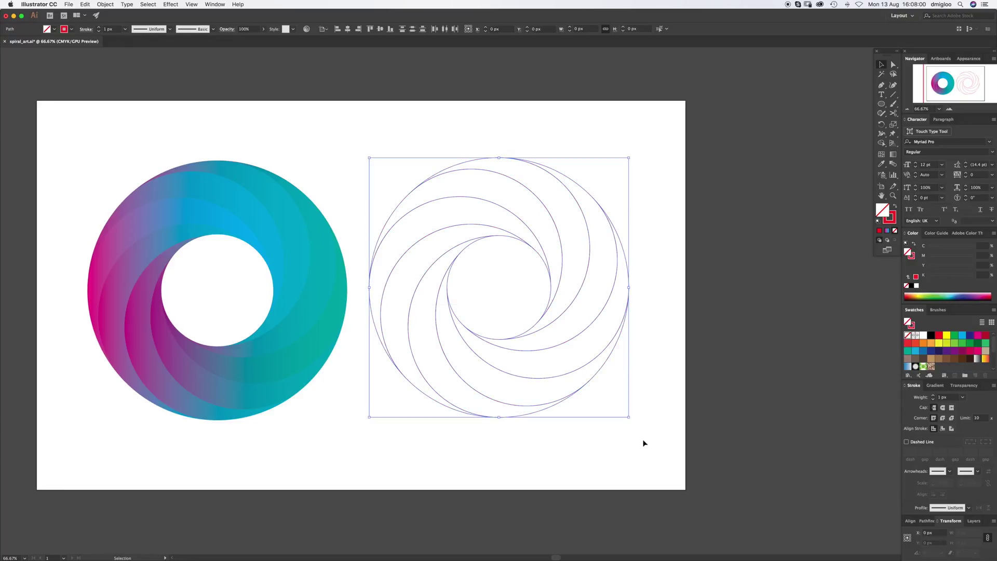
left_click(935, 385)
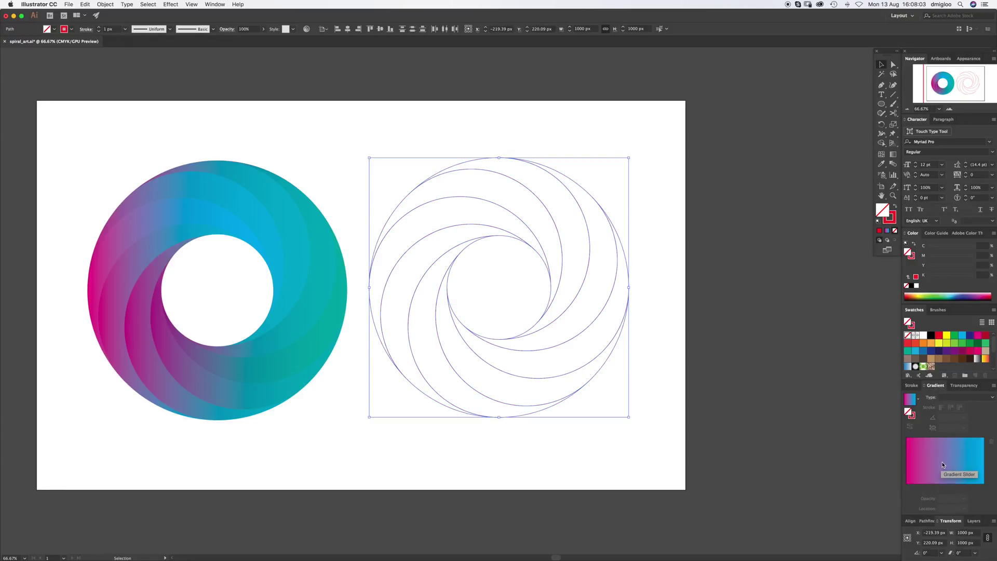
left_click(941, 466)
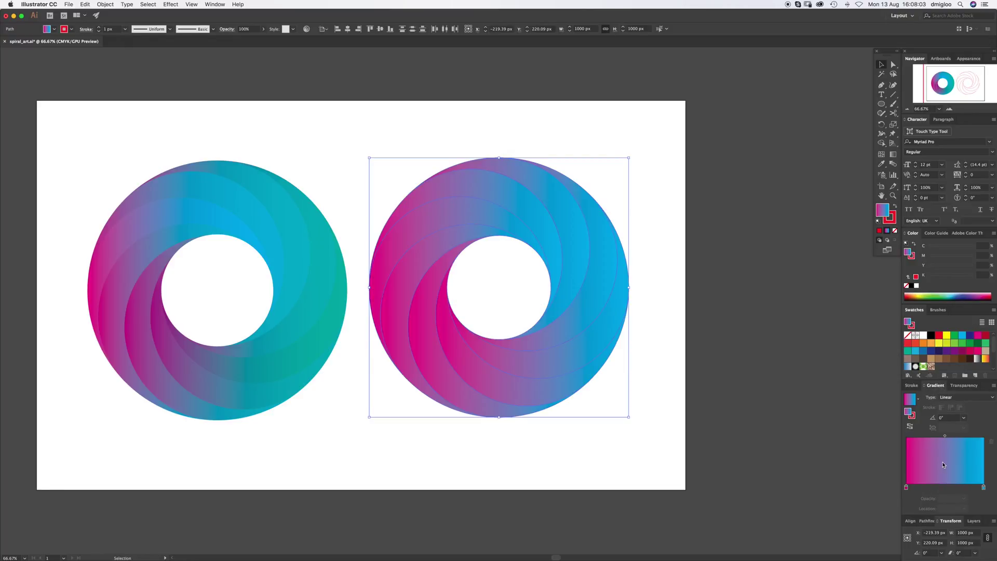
left_click(977, 360)
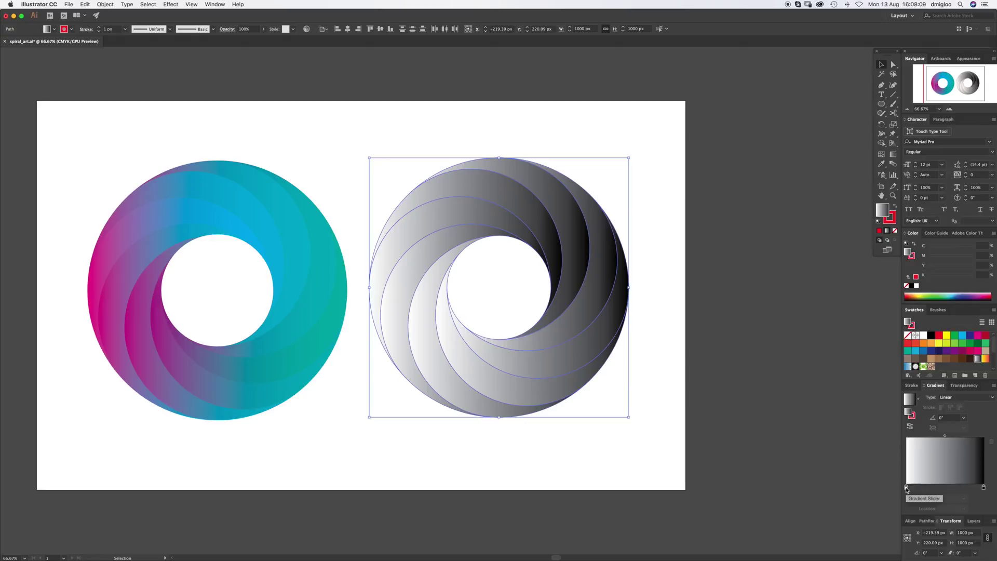
left_click(681, 308)
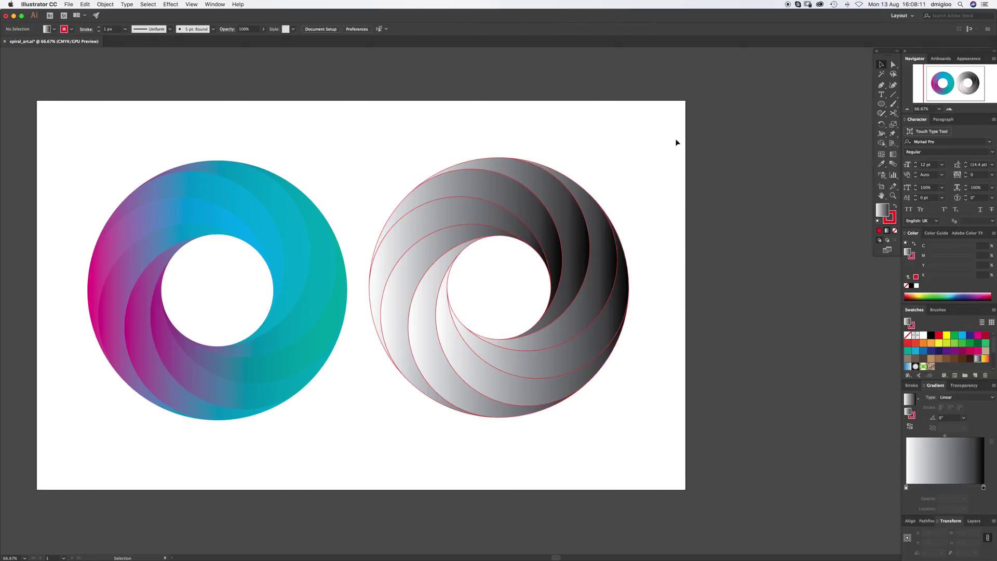
Step: Remove the red stroke from all the bands of the gradient-filled spiral
left_click_drag(675, 131, 365, 469)
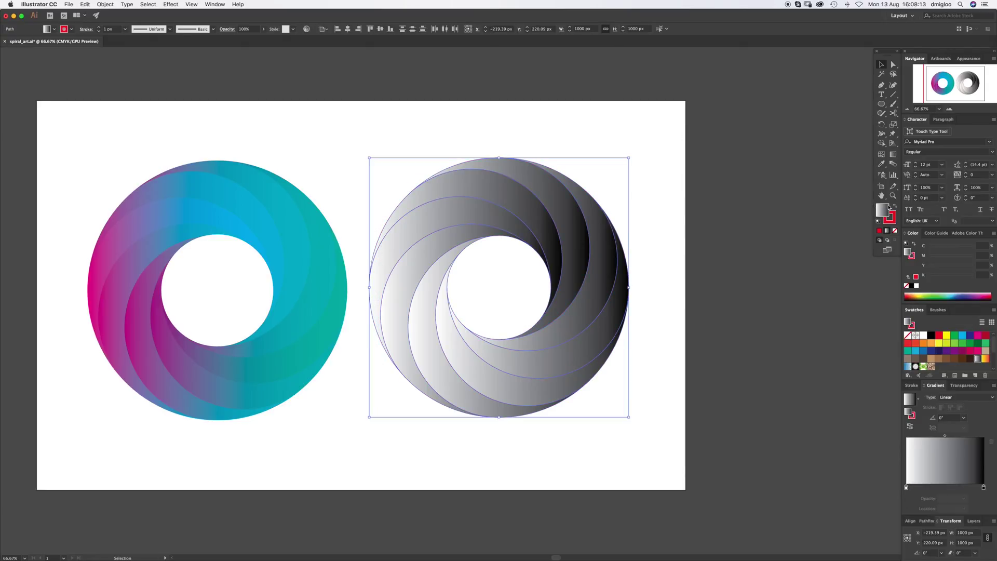
left_click(890, 221)
left_click(907, 335)
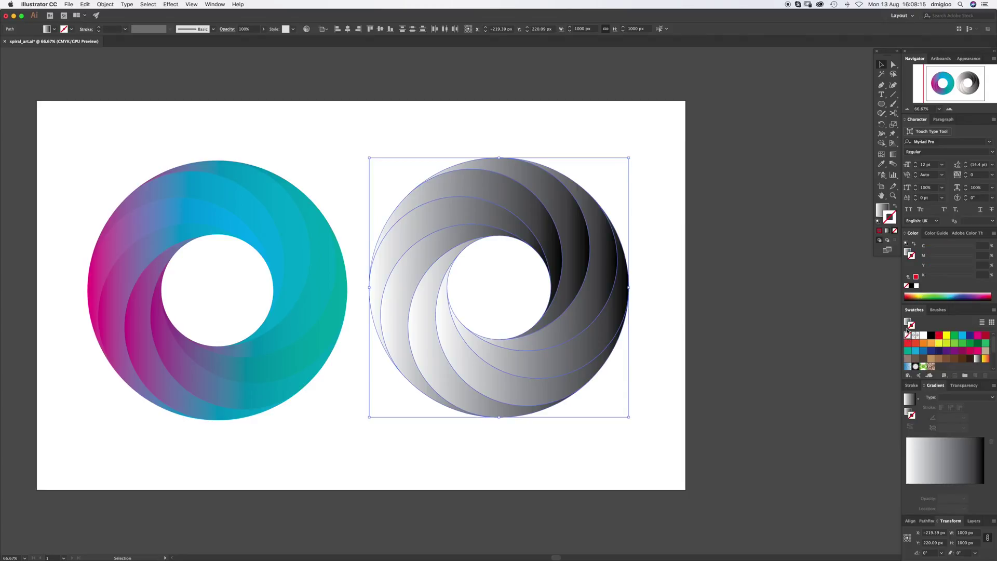
left_click(690, 291)
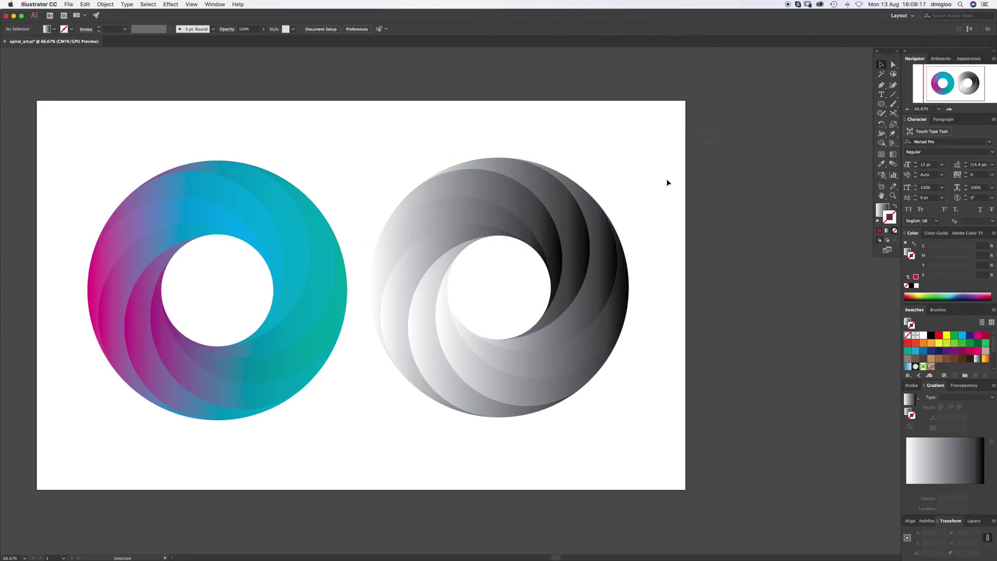
Step: Try to change the white gradient stop of the selected spiral to magenta with M at 100%, and undo it
left_click_drag(664, 130, 373, 445)
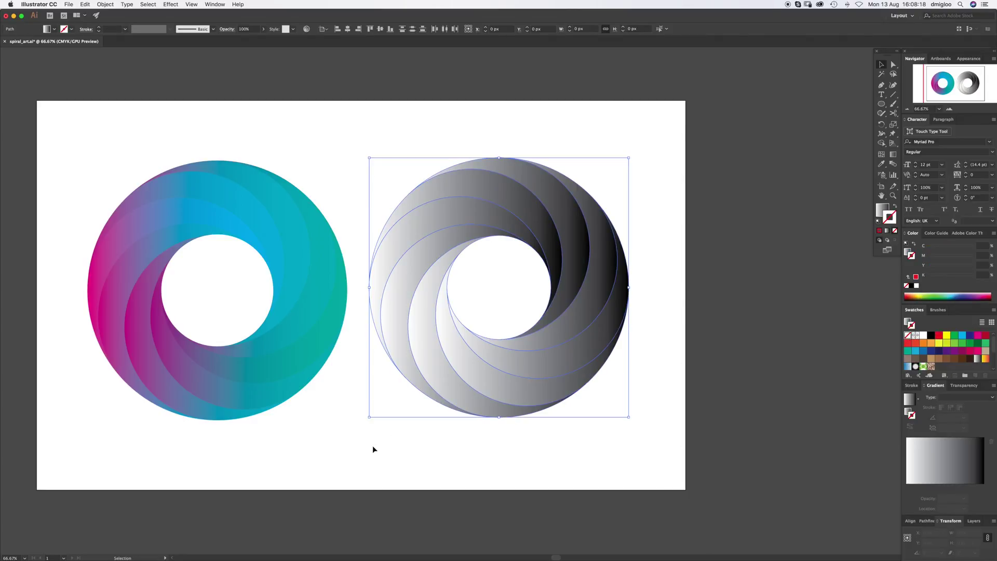
left_click(937, 473)
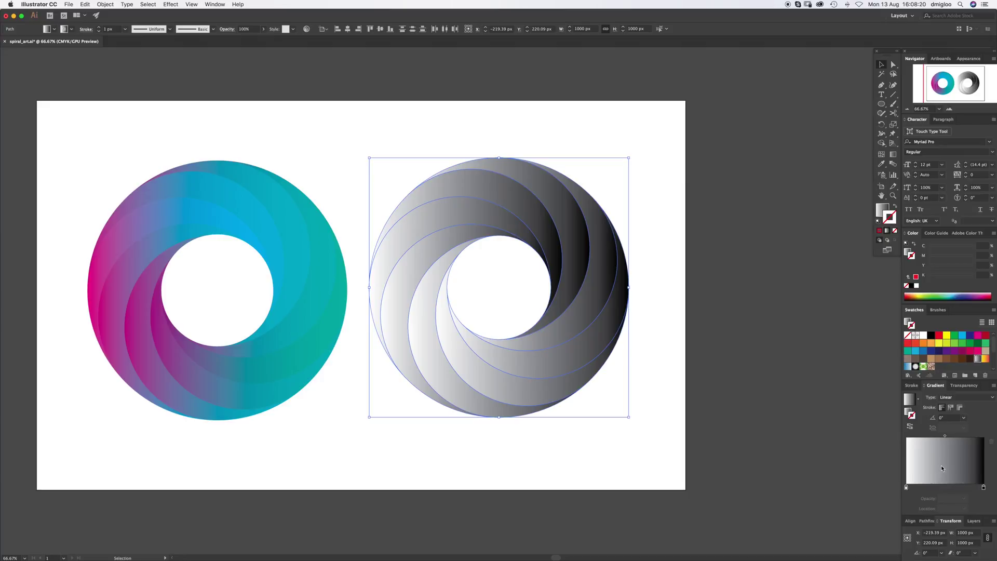
left_click(906, 487)
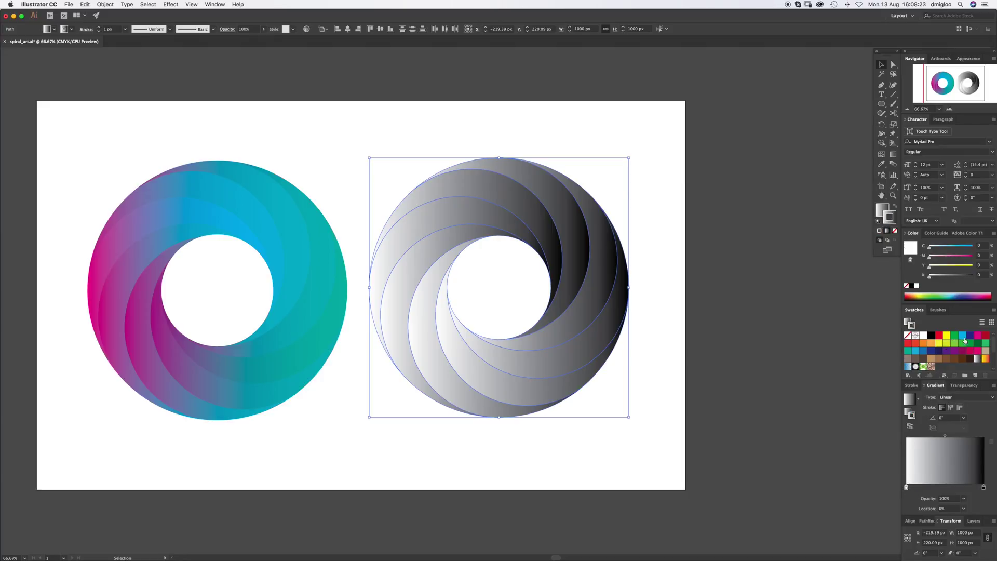
left_click_drag(929, 257, 978, 257)
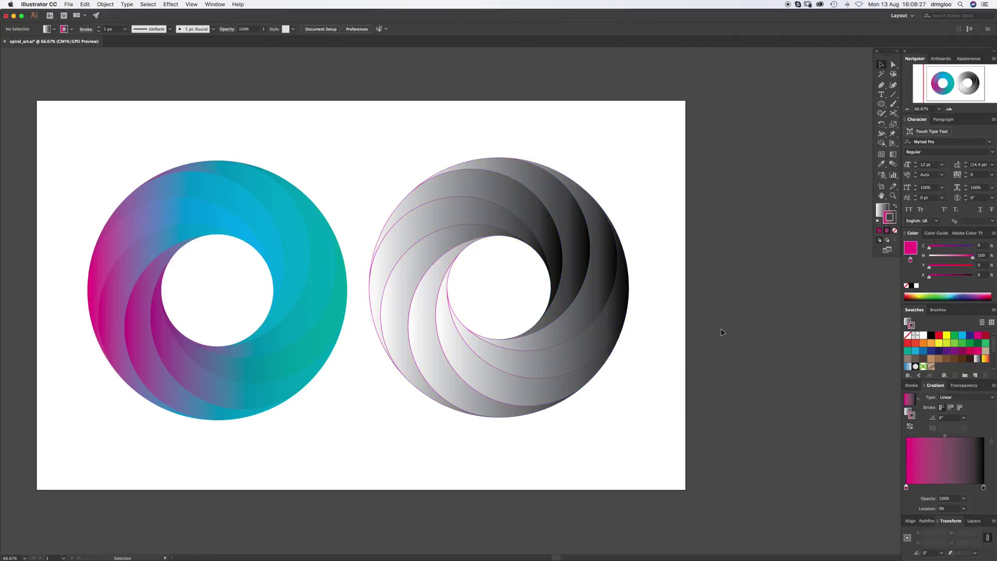
key("ctrl+z")
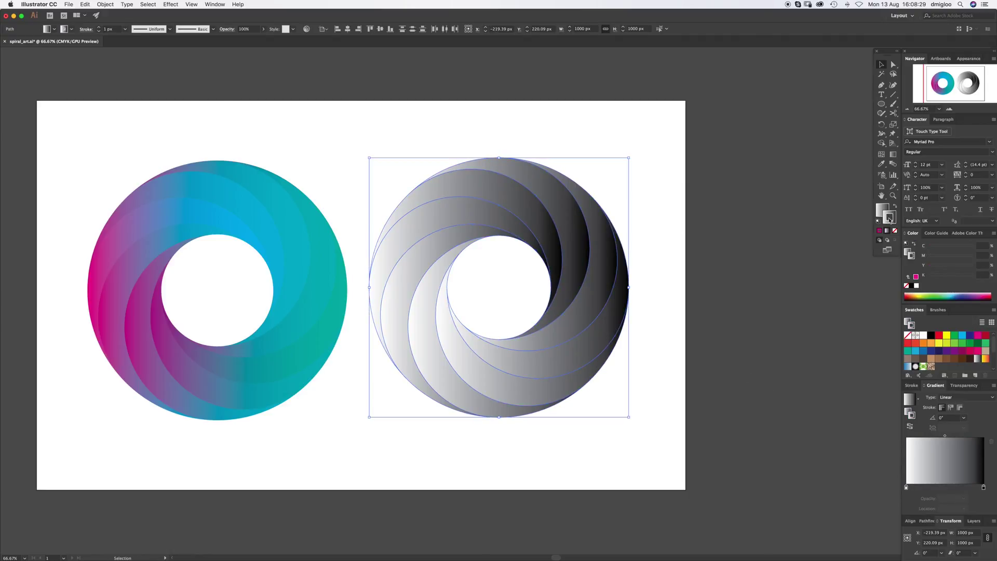
Step: Set the selected spiral's stroke to none and make its fill the active attribute
key("slash")
left_click(883, 210)
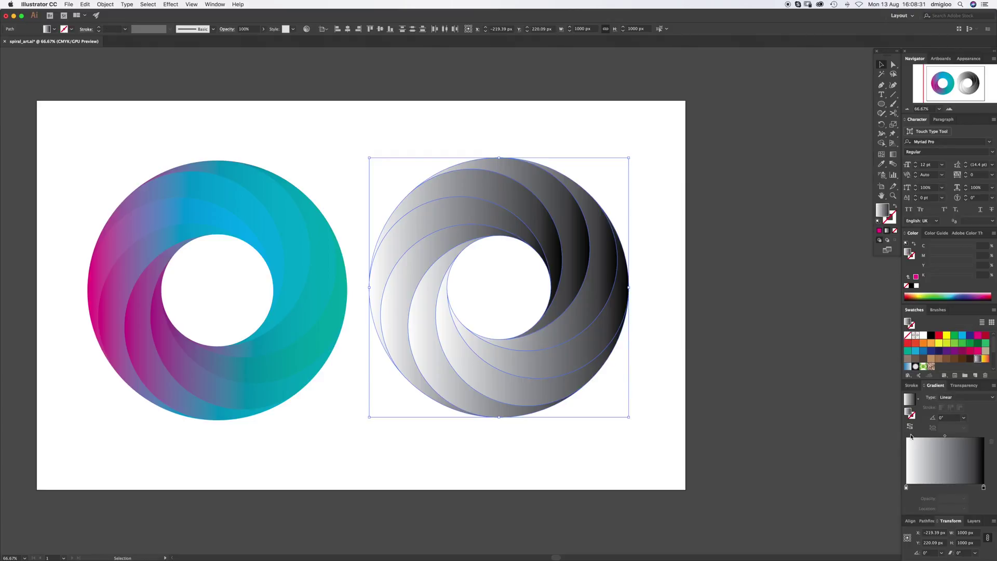
left_click(907, 488)
left_click(978, 337)
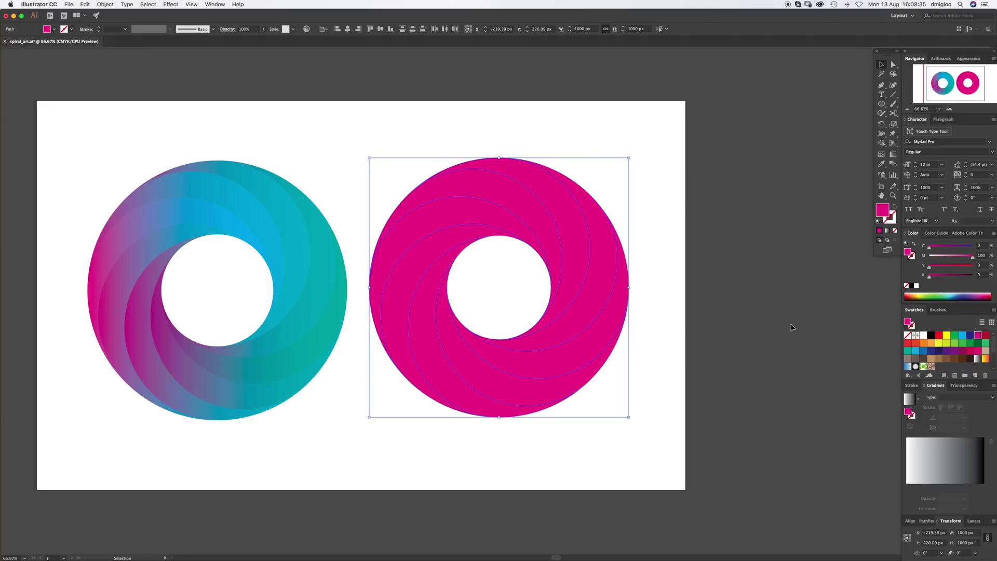
left_click(958, 468)
Step: Change the selected spiral's linear gradient to run from magenta (M 100%) to cyan (C 100%), and deselect the spiral
left_click(907, 487)
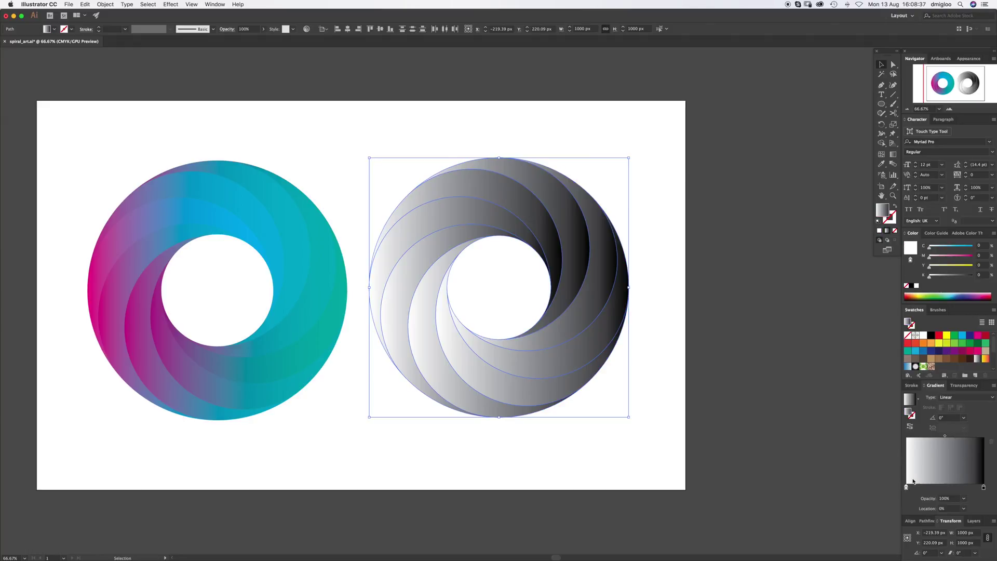
left_click_drag(976, 338, 912, 499)
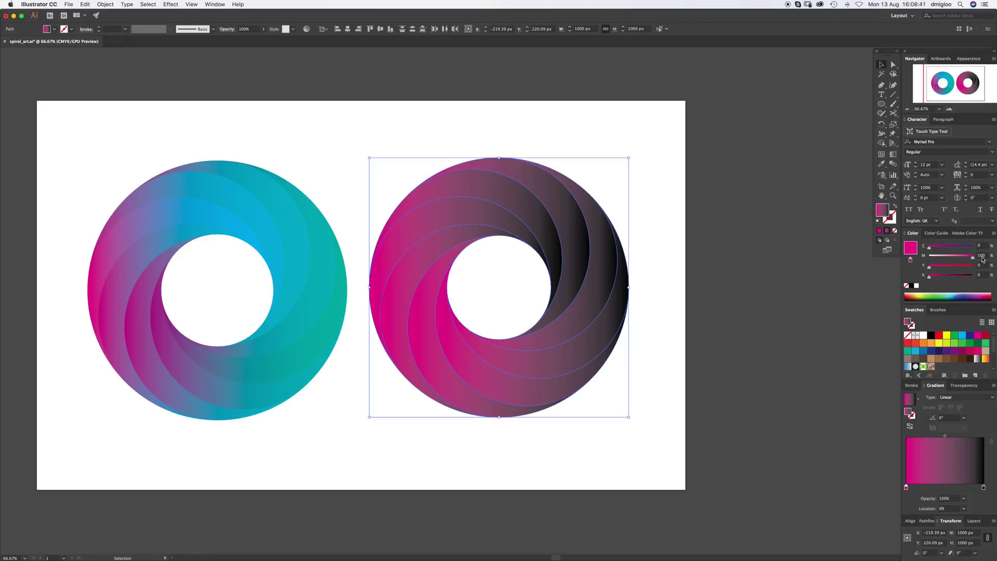
left_click(983, 487)
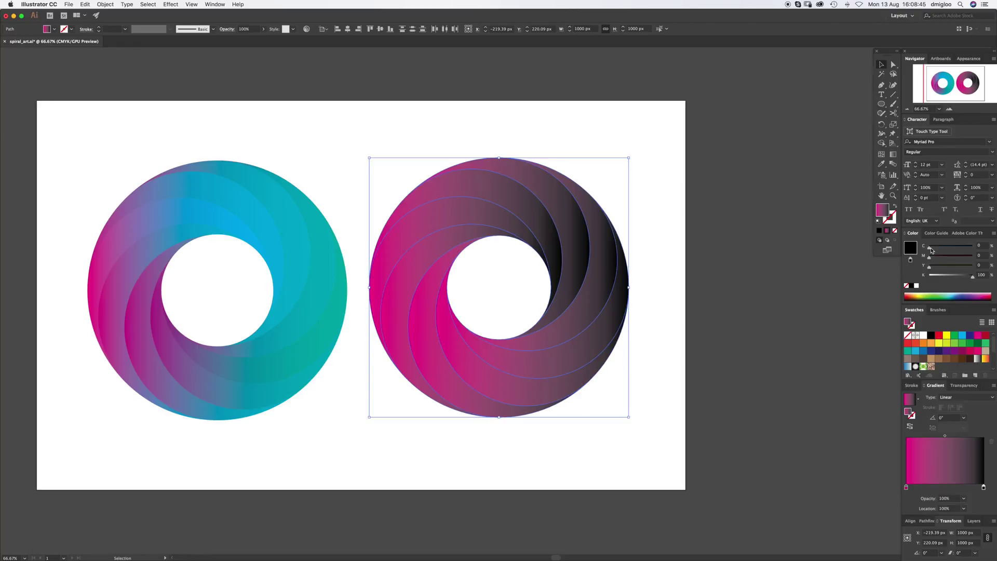
left_click_drag(930, 250, 927, 276)
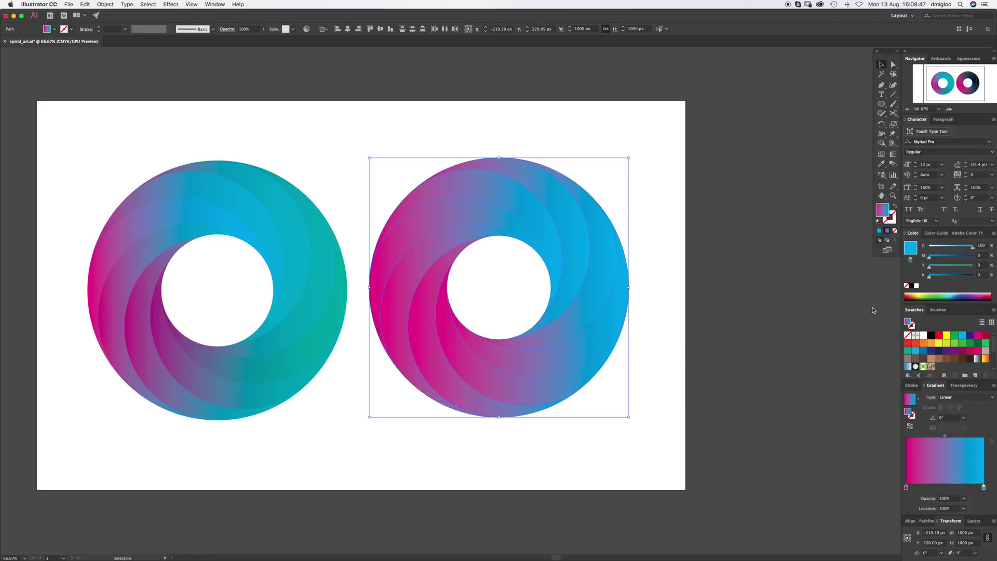
left_click(652, 290)
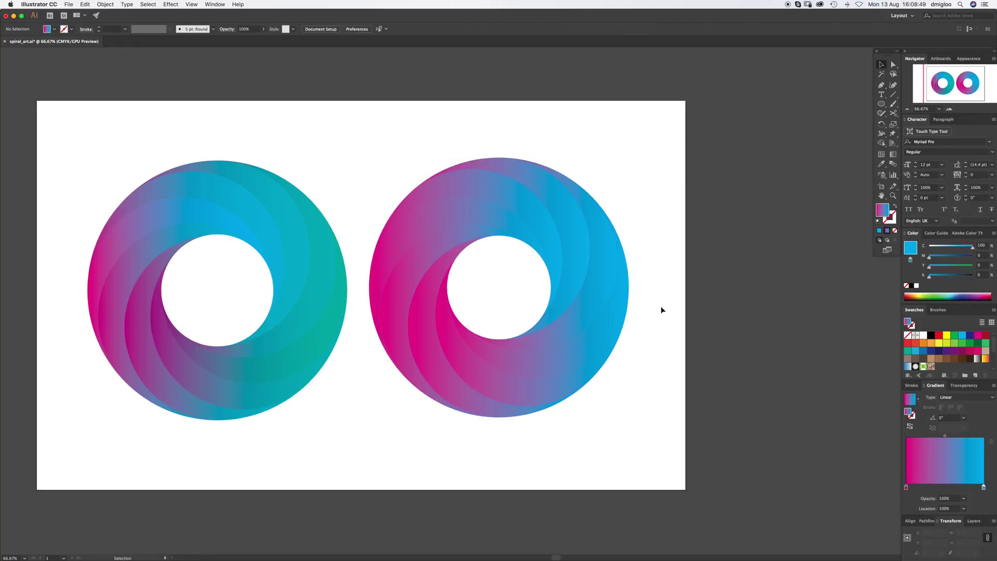
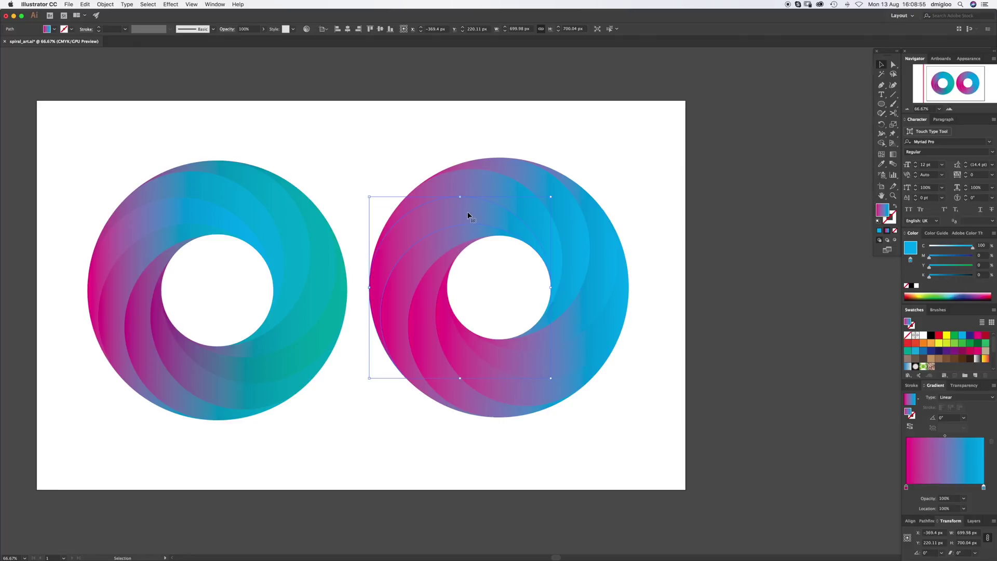
Step: On the second band of the new spiral's outer left side, set the magenta gradient stop to C 10% and add yellow to the cyan stop
left_click(907, 487)
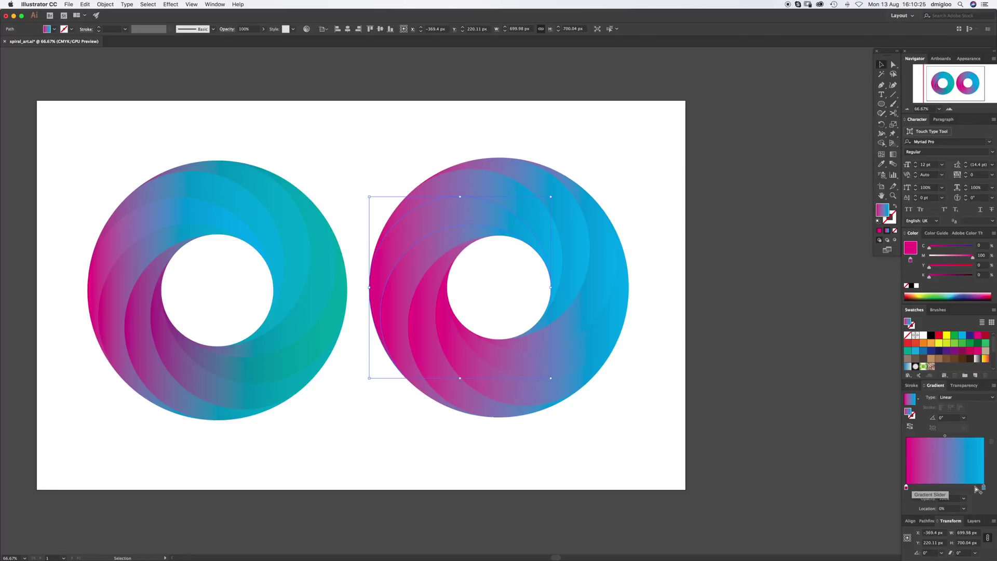
left_click(983, 487)
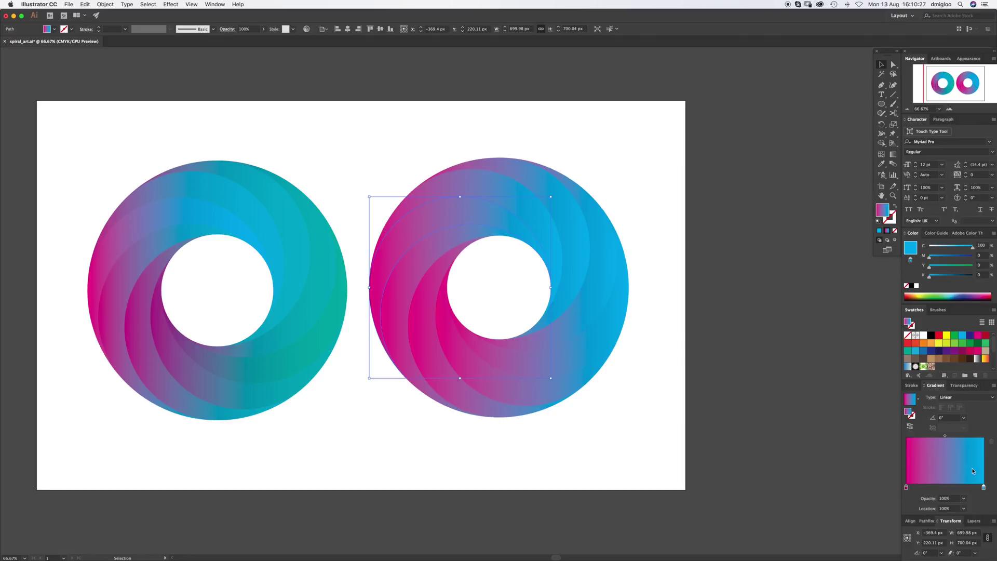
left_click(420, 263)
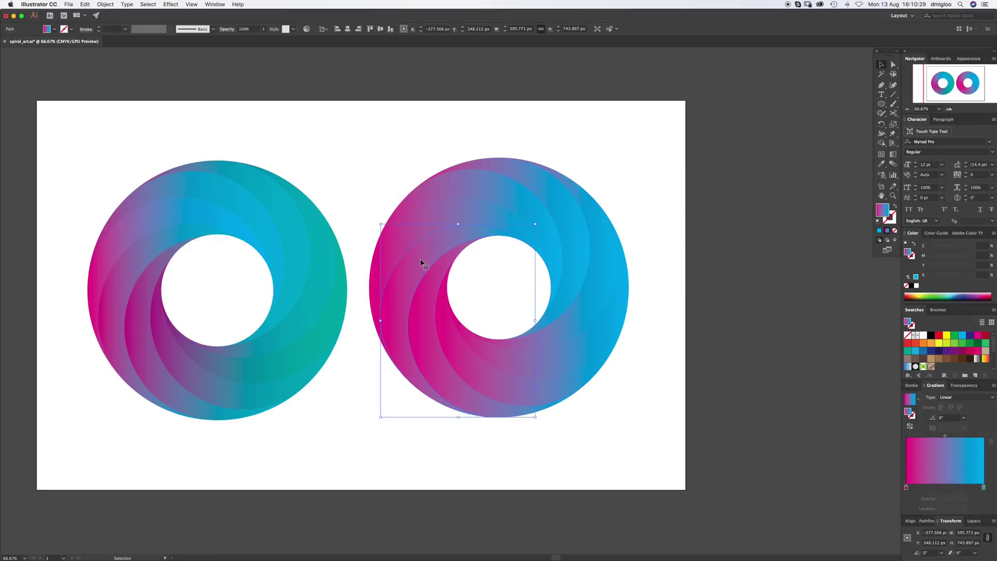
left_click(906, 488)
left_click(980, 247)
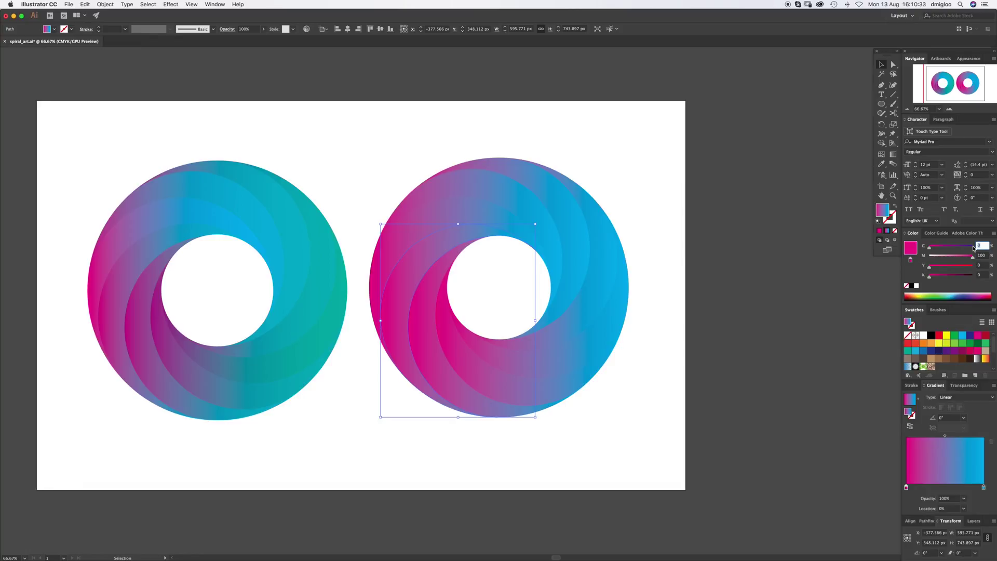
type("10")
key("Tab")
left_click(984, 487)
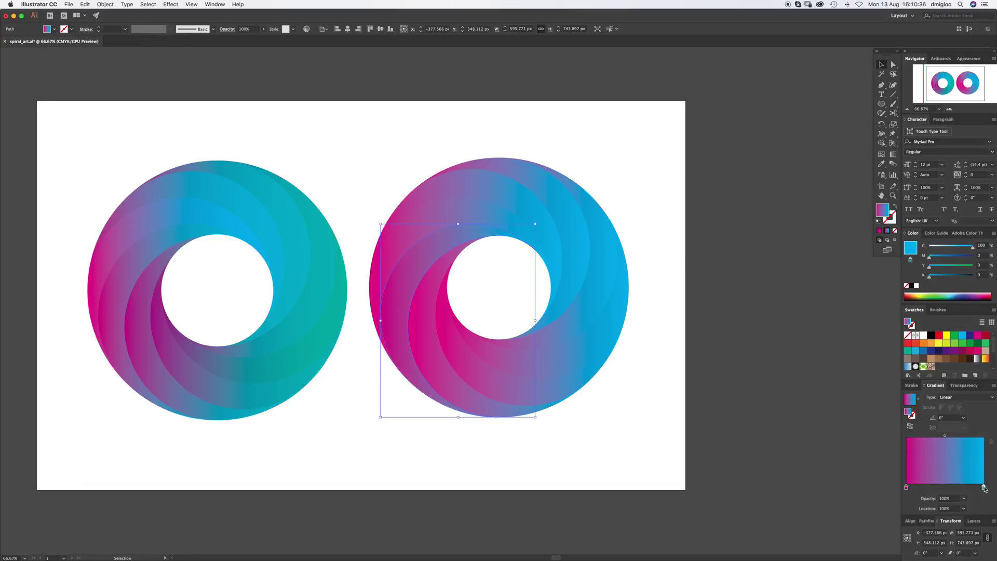
left_click(978, 264)
key("Tab")
Step: Set the next inward band's magenta gradient stop to C 20% and add yellow to its cyan stop
left_click(428, 345)
left_click(906, 487)
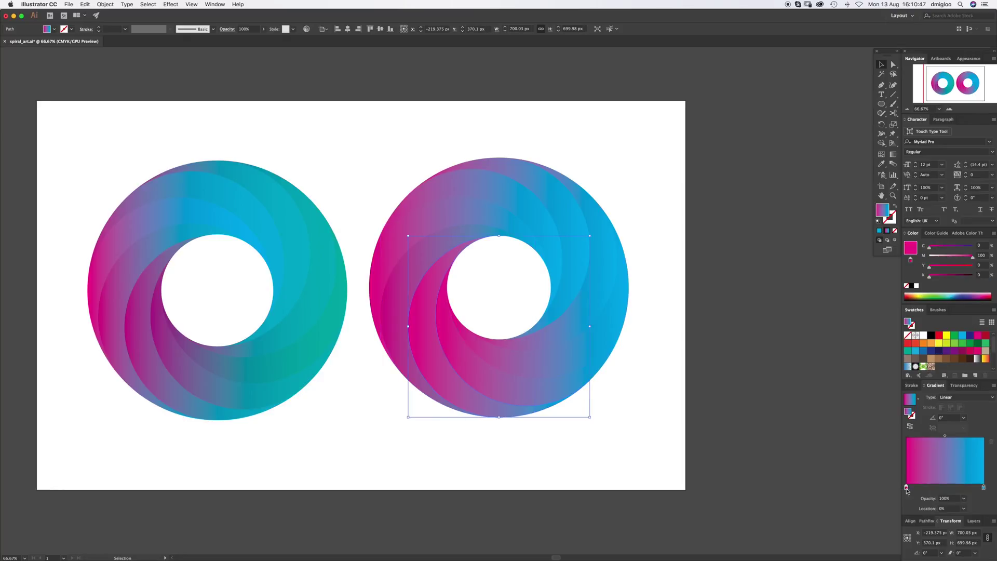
left_click(978, 244)
key("Tab")
left_click(983, 488)
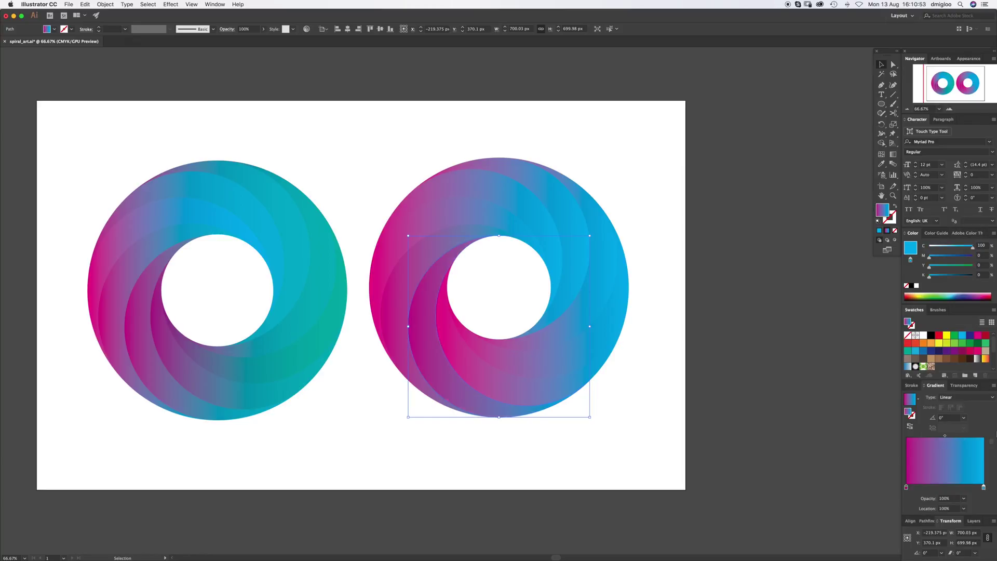
left_click(984, 265)
Step: Set the lower band's magenta gradient stop to C 30% and its cyan stop to Y 30%
left_click(470, 368)
left_click(906, 487)
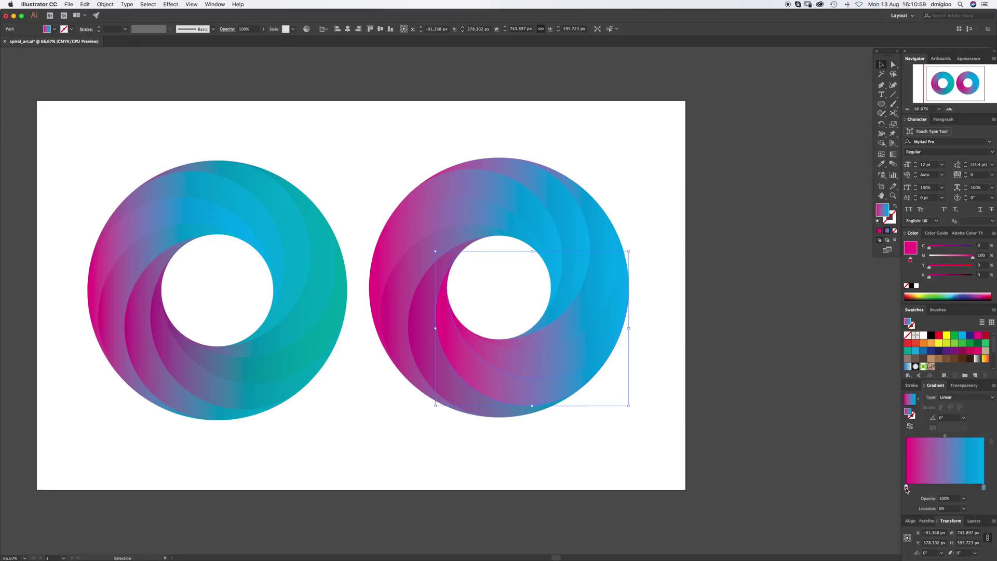
left_click(979, 245)
type("30")
key("Return")
left_click(983, 488)
left_click(979, 265)
key("Tab")
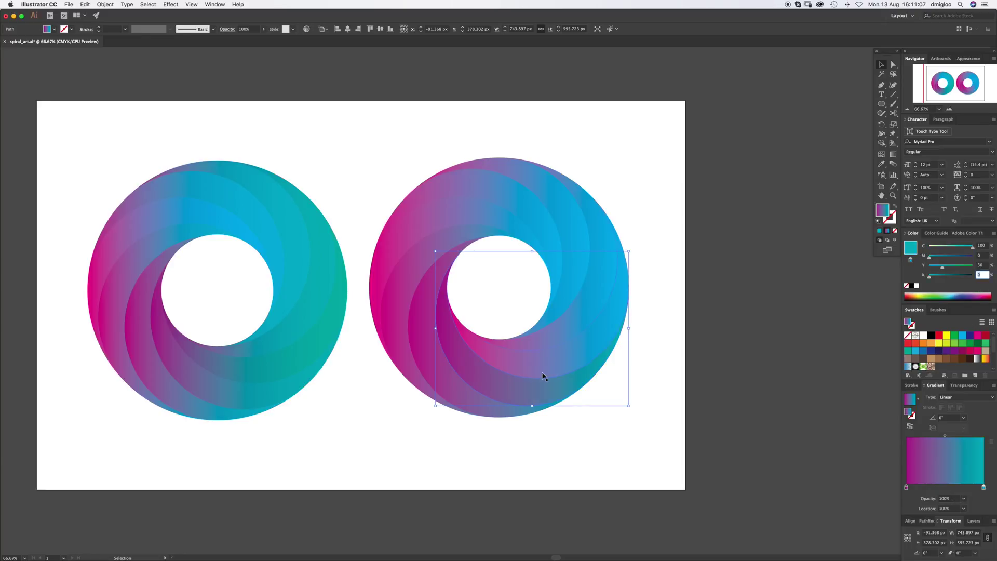
Step: Set the lower-right band's magenta gradient stop to C 40% and its cyan stop to Y 30%
left_click(568, 353)
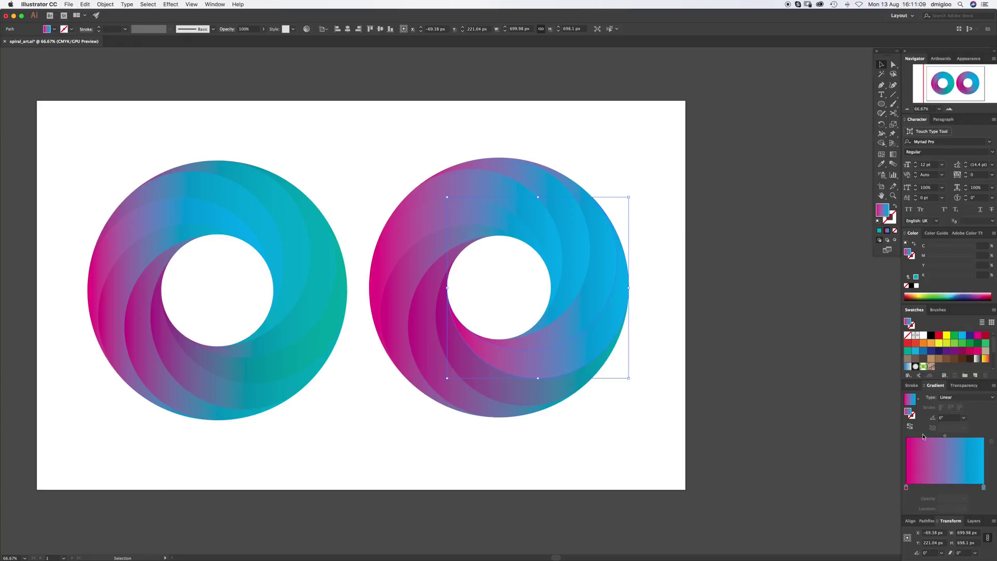
left_click(906, 486)
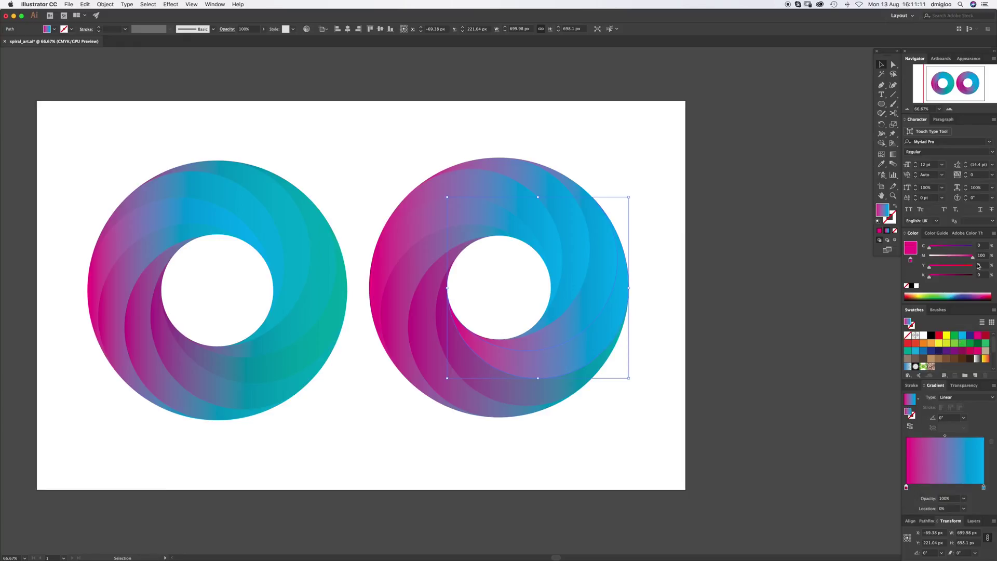
left_click(977, 246)
type("40")
key("Return")
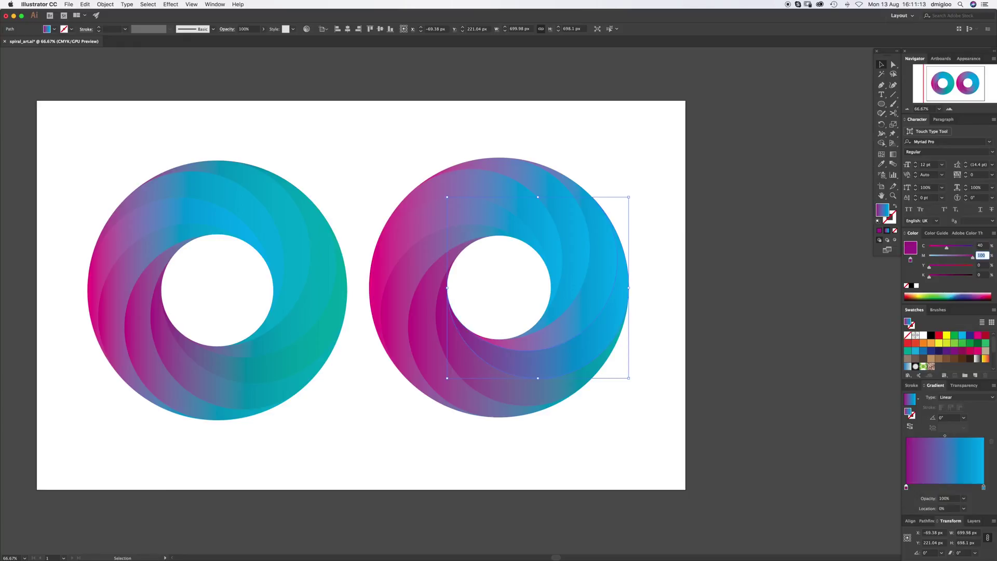
left_click(983, 487)
left_click(978, 265)
type("30")
key("Tab")
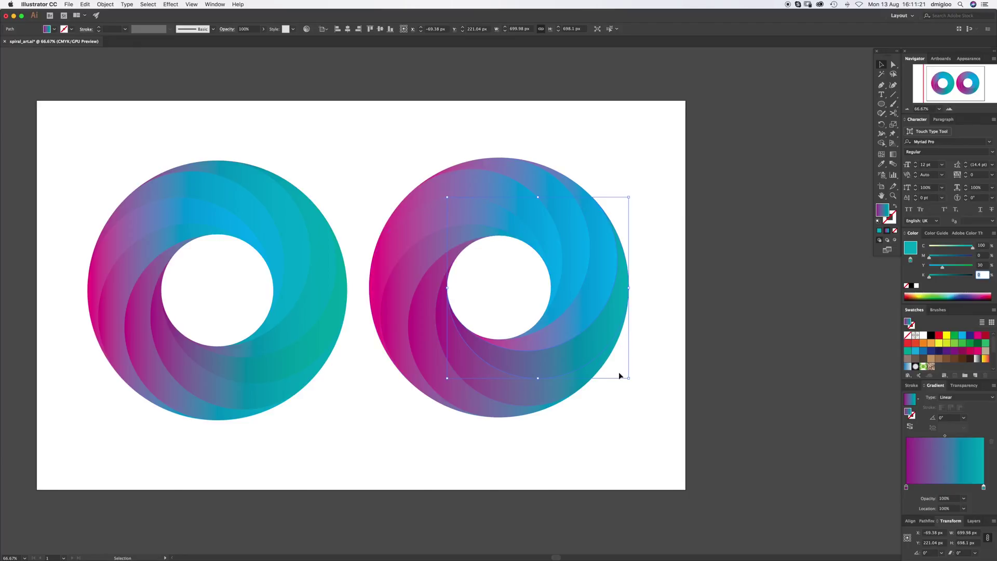
Step: Copy the C 30%, Y 30% band's gradient onto the outer right band with the Eyedropper, and check both gradient stops
left_click(579, 318)
key("i")
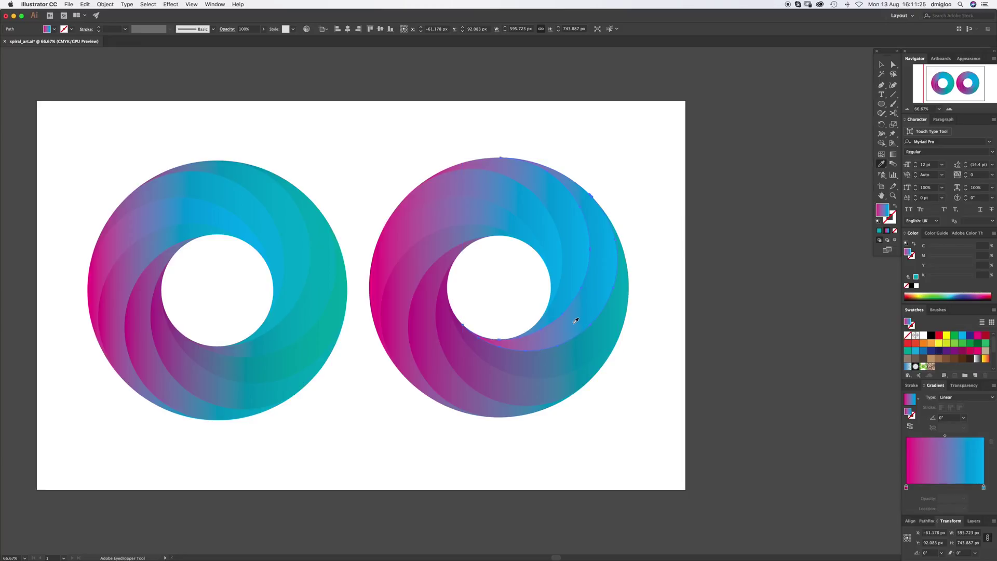
left_click(519, 385)
key("a")
left_click(911, 487)
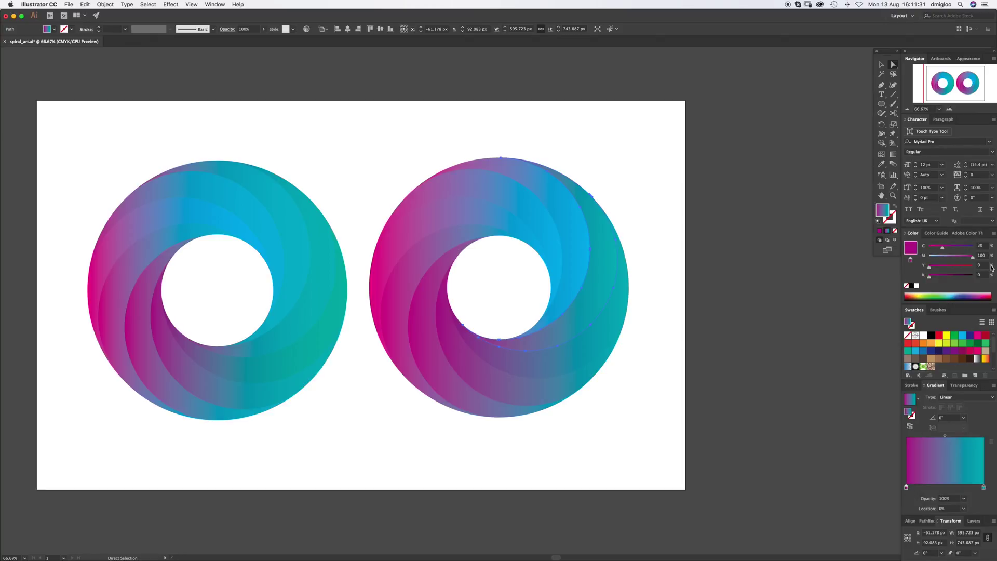
left_click(983, 488)
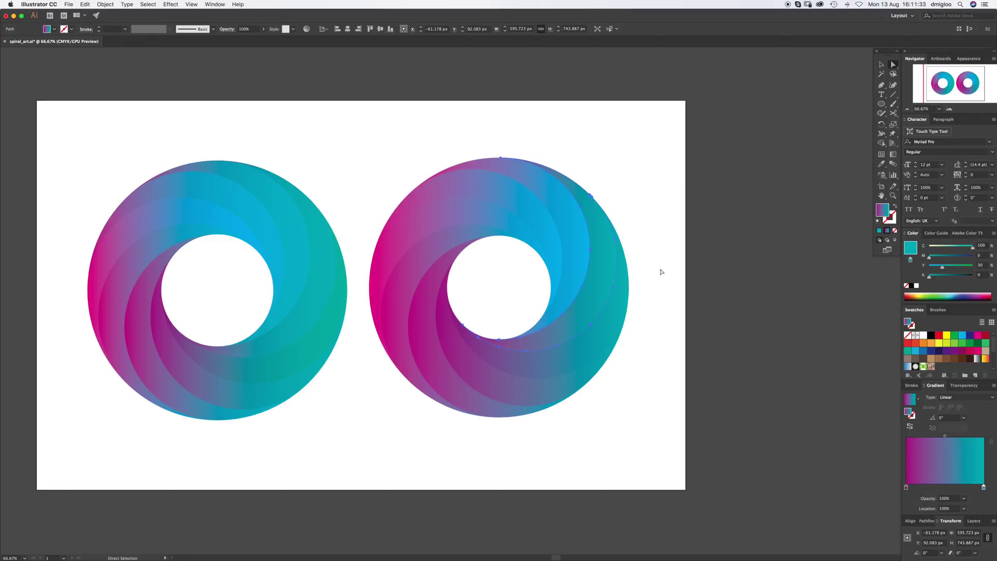
Step: Copy the C 20% band's gradient onto the upper-right band with the Eyedropper, and check its magenta stop
left_click(574, 266)
key("i")
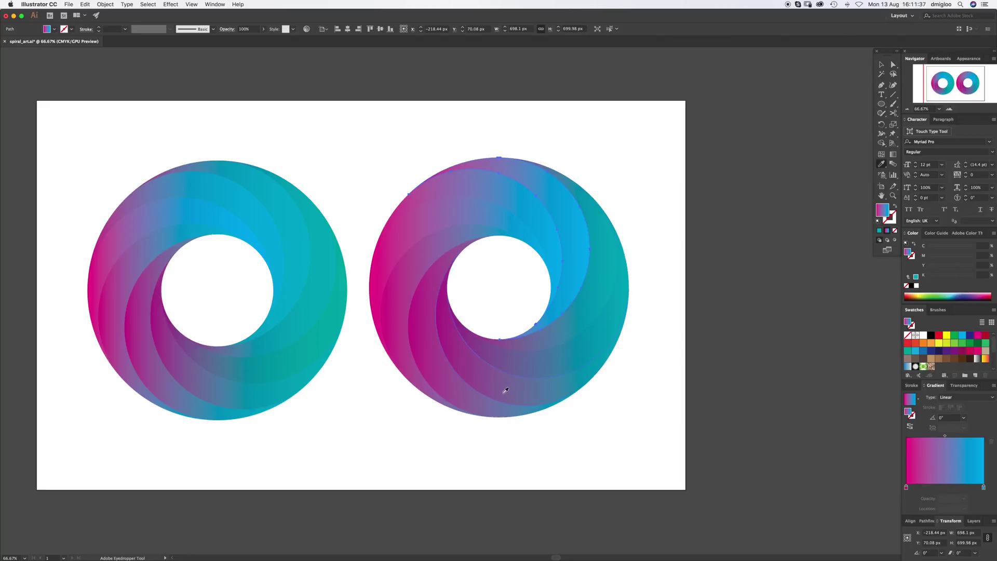
left_click(459, 387)
left_click(906, 488)
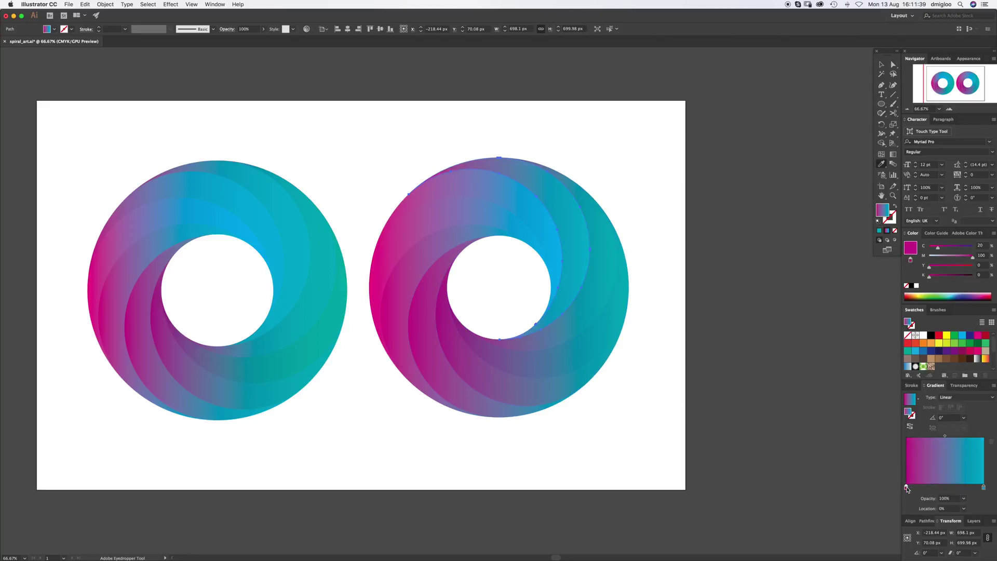
Step: Copy the C 10% band's gradient onto the remaining upper band with the Eyedropper, and deselect it
key("u")
left_click(537, 223, "super")
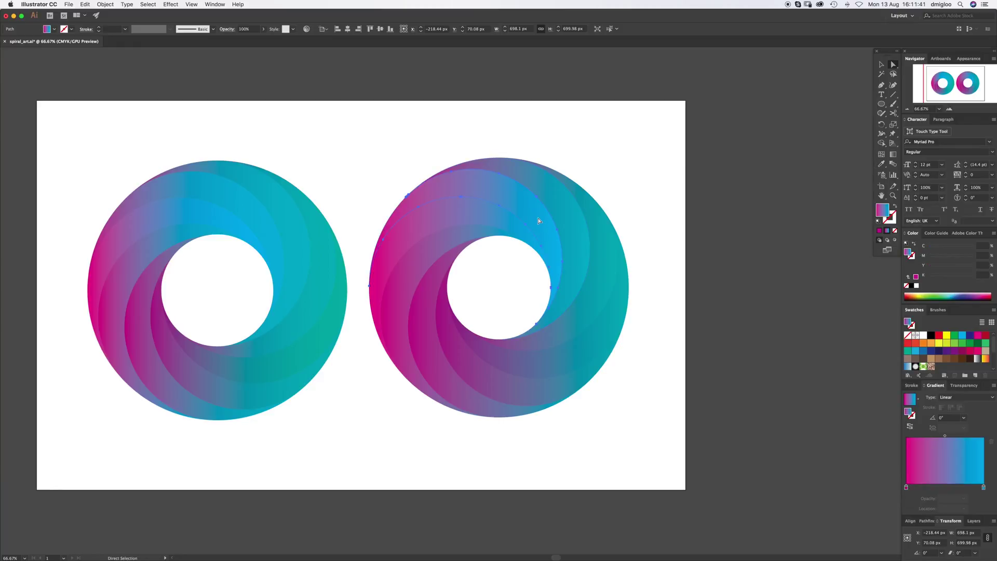
key("i")
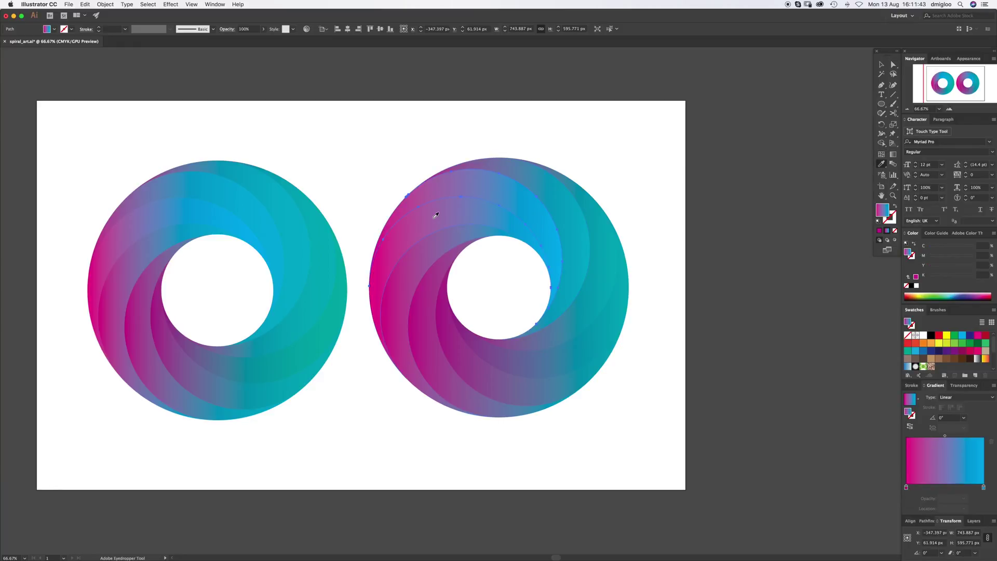
left_click(668, 214, "super")
key("v")
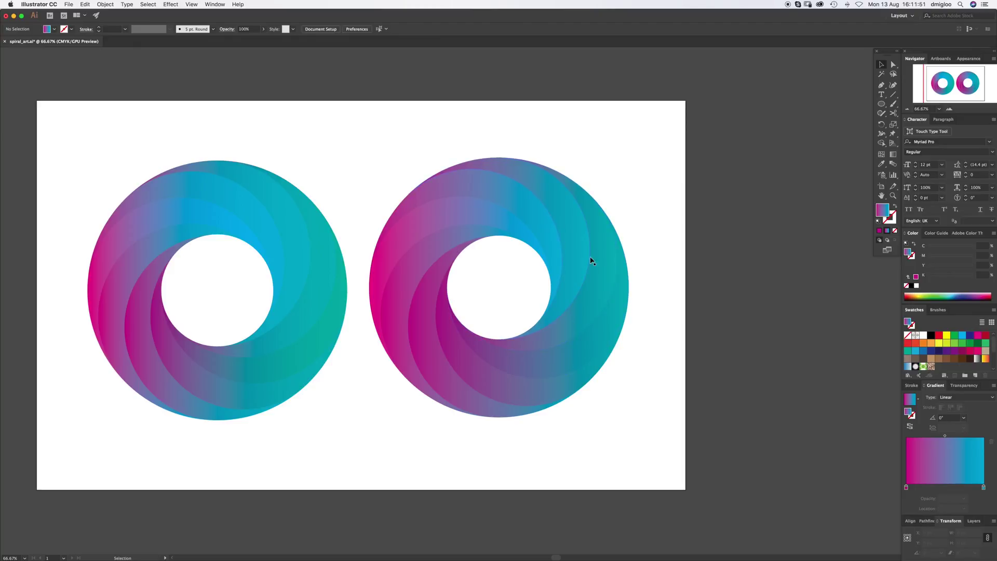
Step: Duplicate the whole newly coloured spiral to the right, outside the artboard
key("super+minus")
left_click_drag(391, 155, 213, 358)
left_click_drag(633, 179, 774, 328)
scroll(667, 340, "right", 5)
scroll(562, 316, "up", 3)
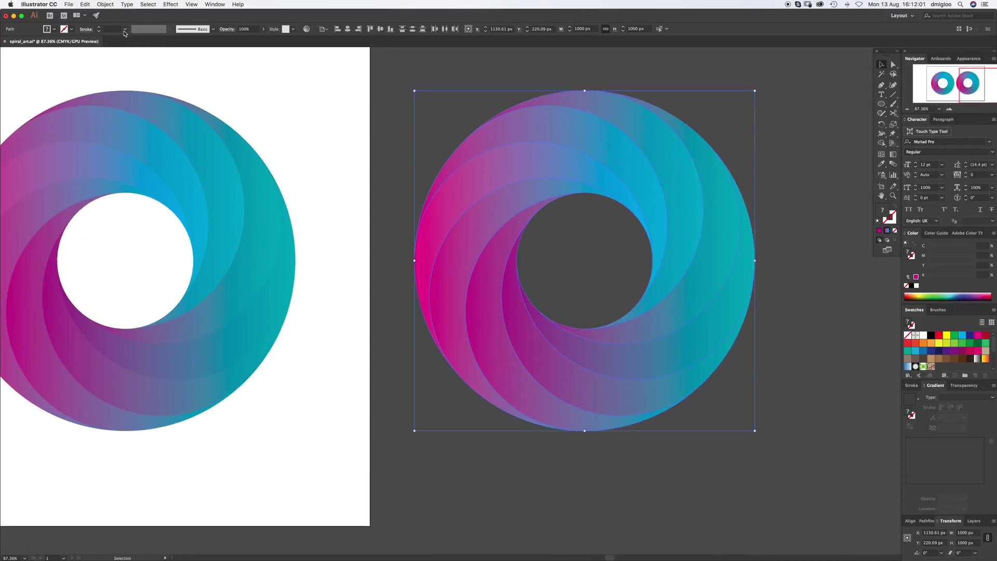
Step: Recolor the duplicated spiral by linking its harmony colours and rotating them on the colour wheel to a green-to-yellow palette
left_click(108, 4)
mouse_move(85, 4)
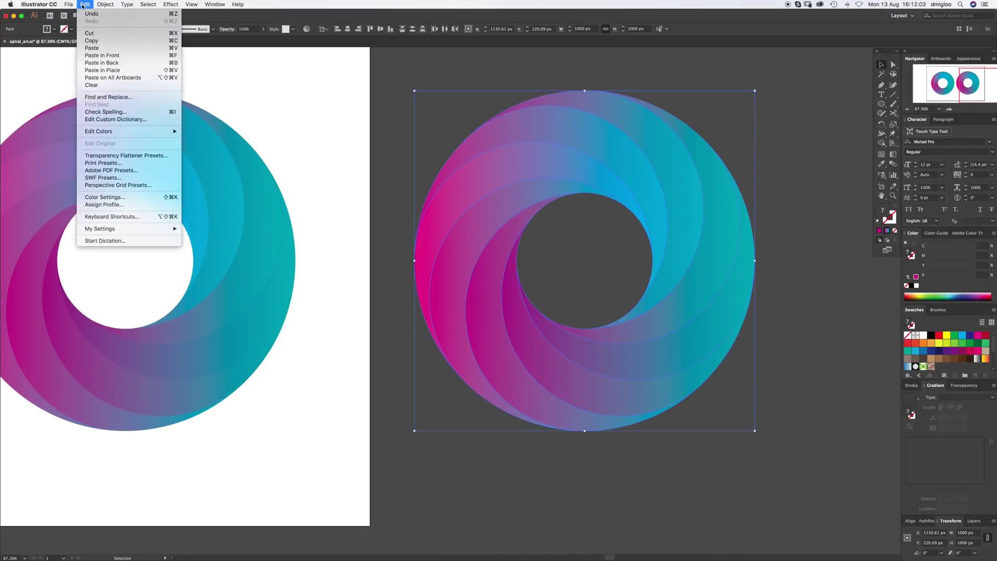
mouse_move(146, 132)
left_click(210, 133)
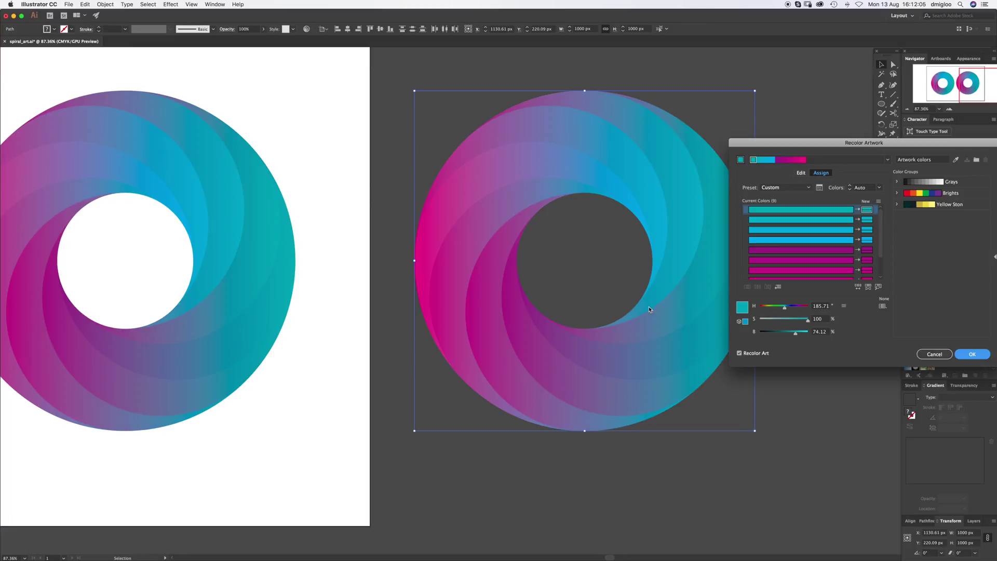
left_click(807, 173)
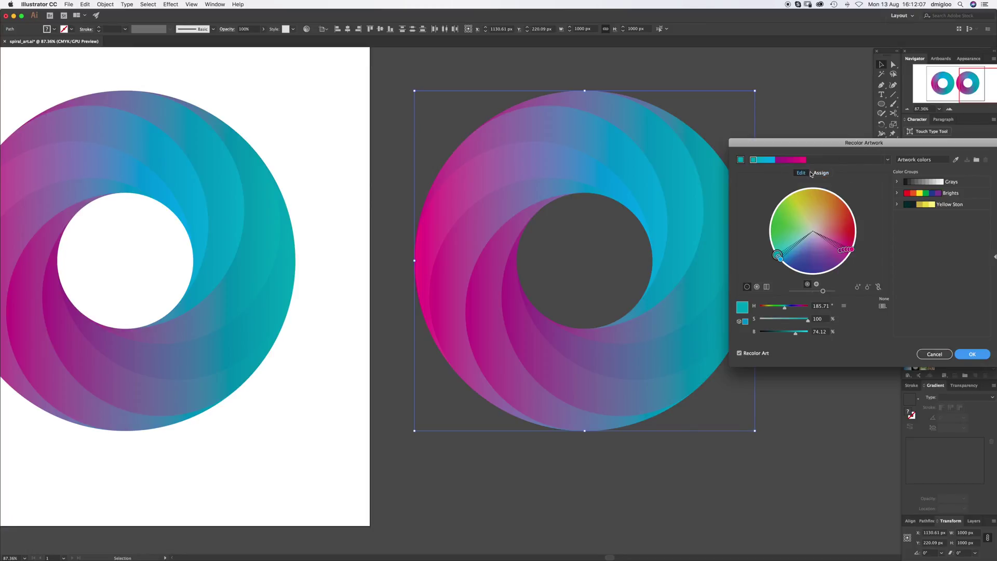
left_click(878, 287)
mouse_move(851, 249)
left_mouse_down()
mouse_move(847, 199)
mouse_move(811, 191)
mouse_move(785, 198)
mouse_move(773, 221)
mouse_move(775, 254)
mouse_move(785, 259)
left_mouse_up()
left_click(972, 354)
Step: Shrink the green-and-yellow spiral, place it in the artboard's lower-right corner beneath the large spiral, and deselect it
key("z")
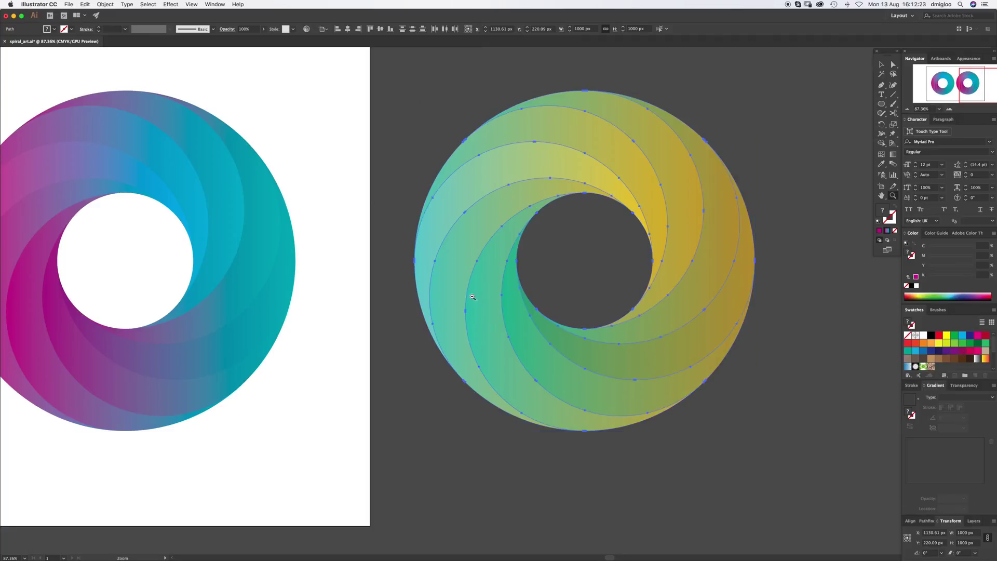
key("super+minus")
key("super+minus")
key("super+minus")
key("v")
left_click_drag(630, 291, 444, 374)
key("super+shift+a")
Step: Examine the small recoloured spiral up close and compare it with both large spirals on the whole artboard
key("z")
left_click_drag(381, 341, 629, 268)
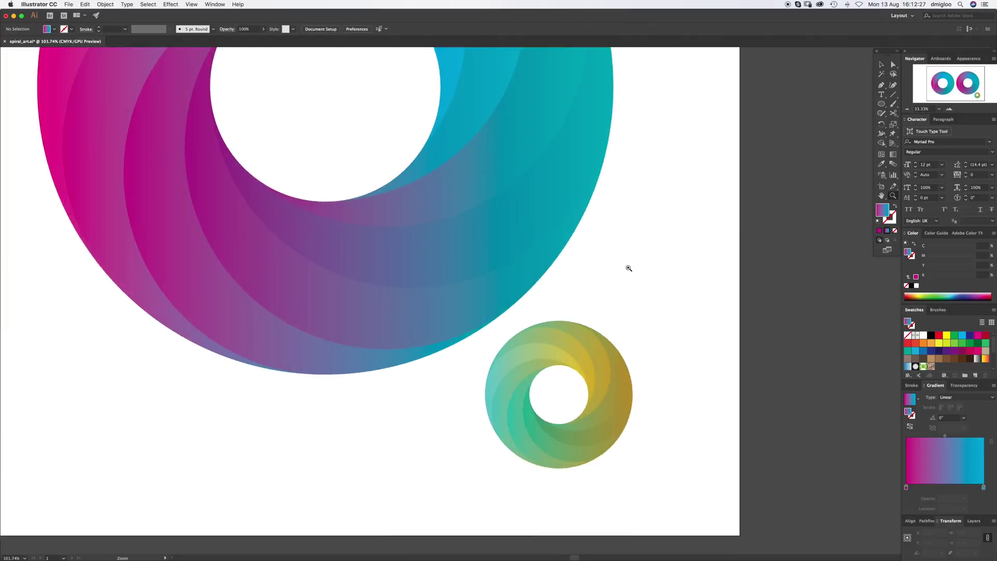
left_click(629, 268)
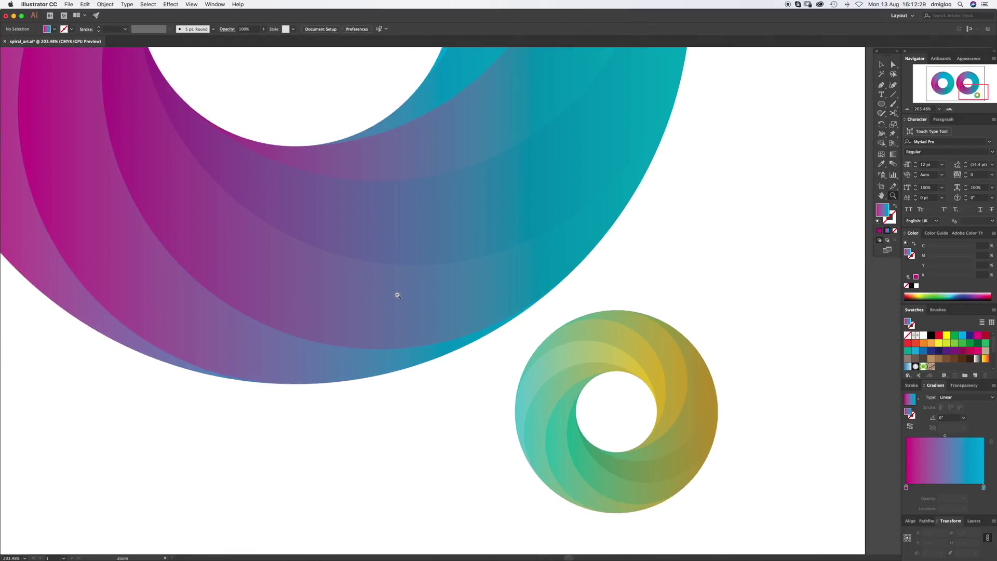
left_click(405, 272, "alt")
left_click(405, 272, "alt")
left_click(514, 273, "alt")
left_click(517, 276, "alt")
key("v")
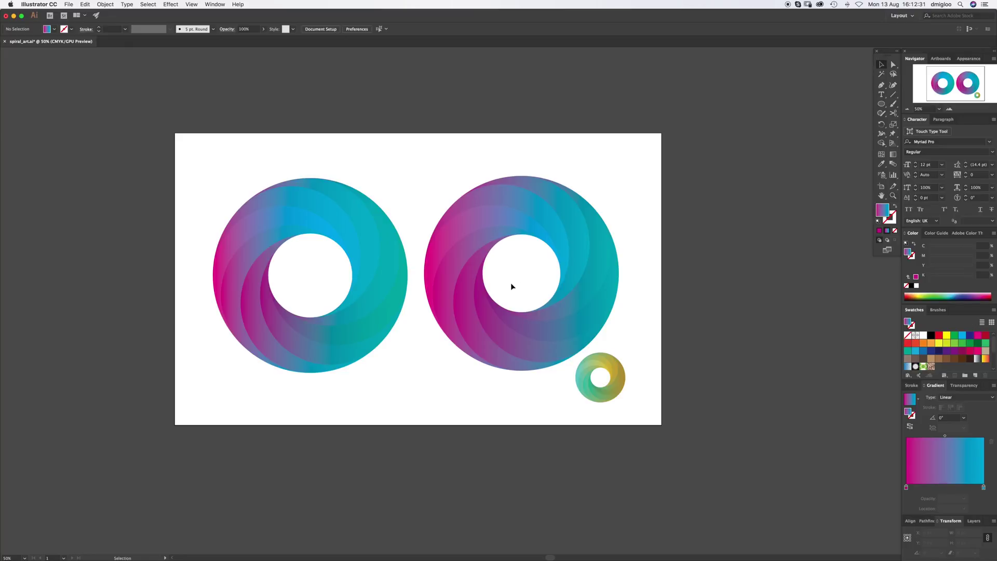